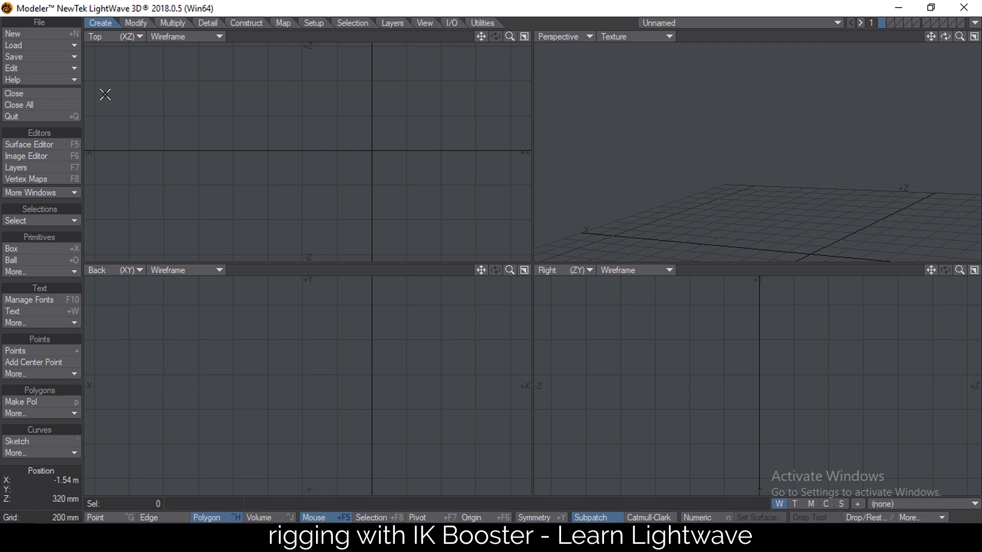
Load the recent object mateyo2.lwo into Modeler
click(63, 46)
mouse_move(64, 47)
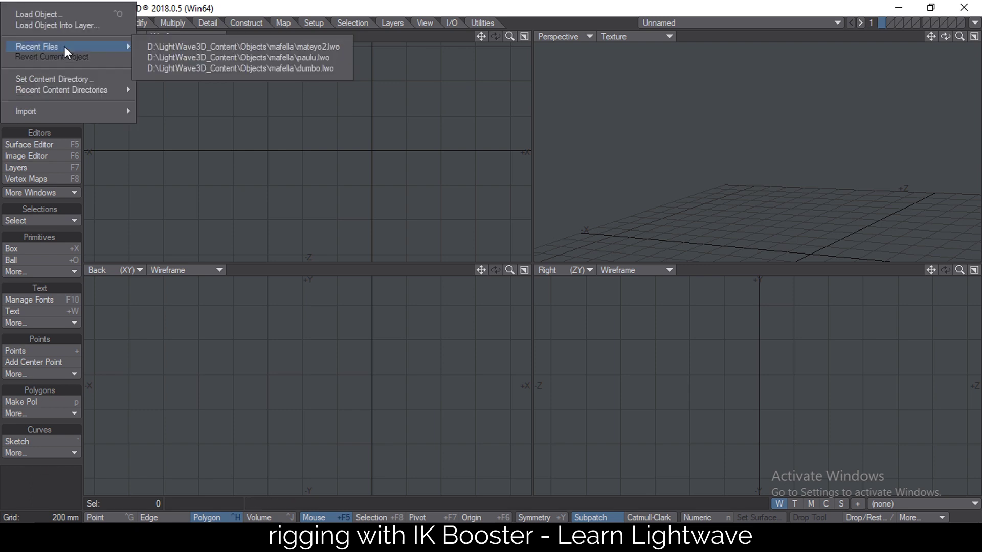
click(284, 48)
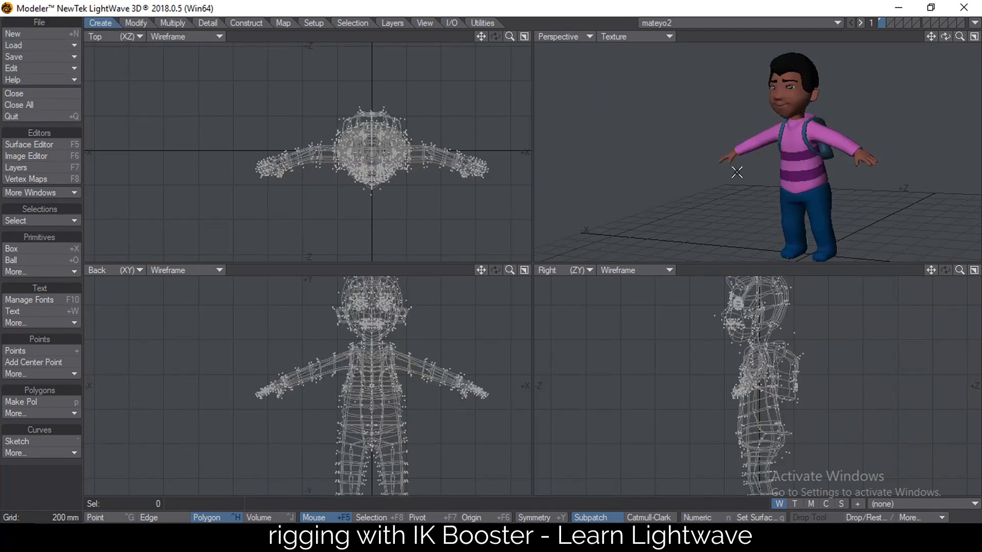
Select one arm skelegon in the back view and extend the selection to all skelegons connected to it
key(a)
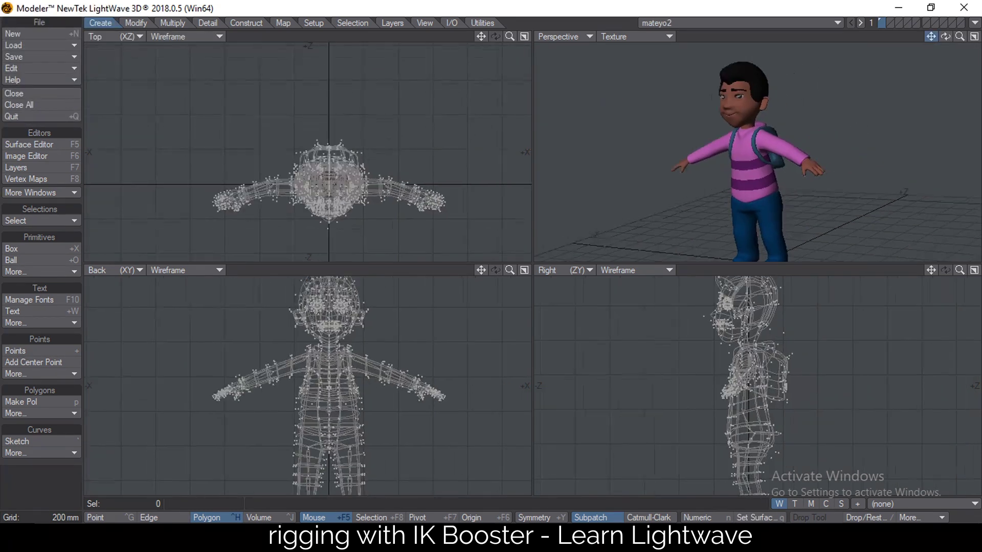
ctrl+alt+drag(775, 130, 839, 134)
alt+drag(752, 158, 716, 161)
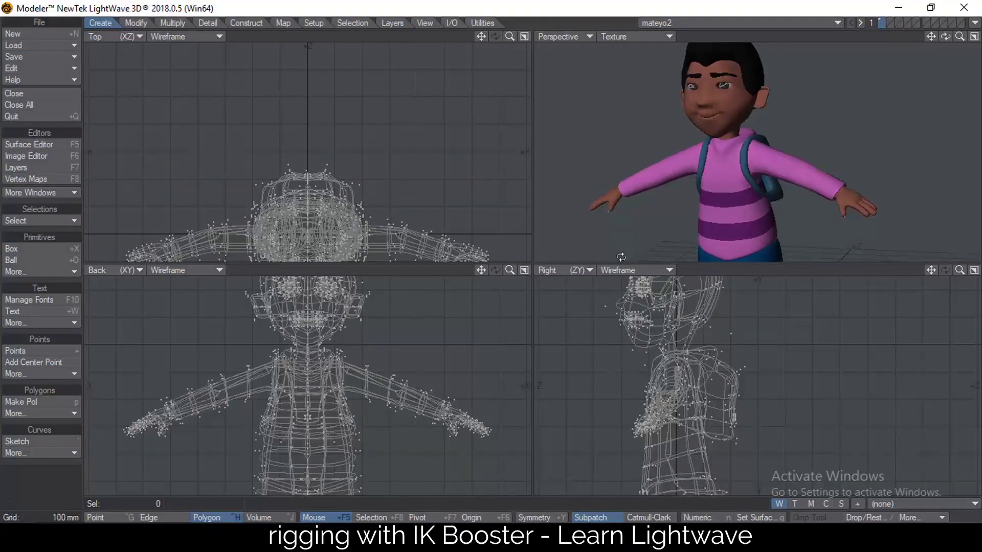
drag(481, 270, 480, 253)
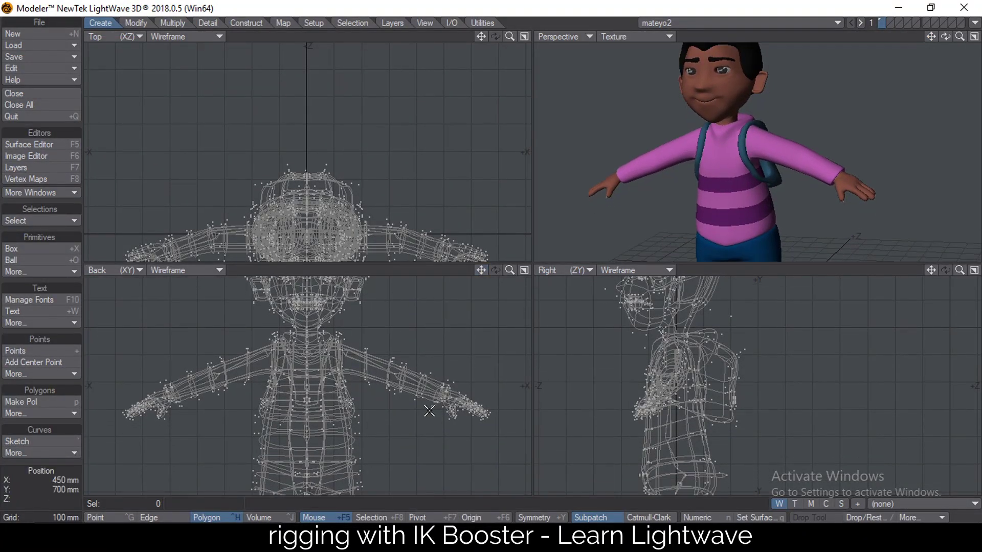
click(349, 356)
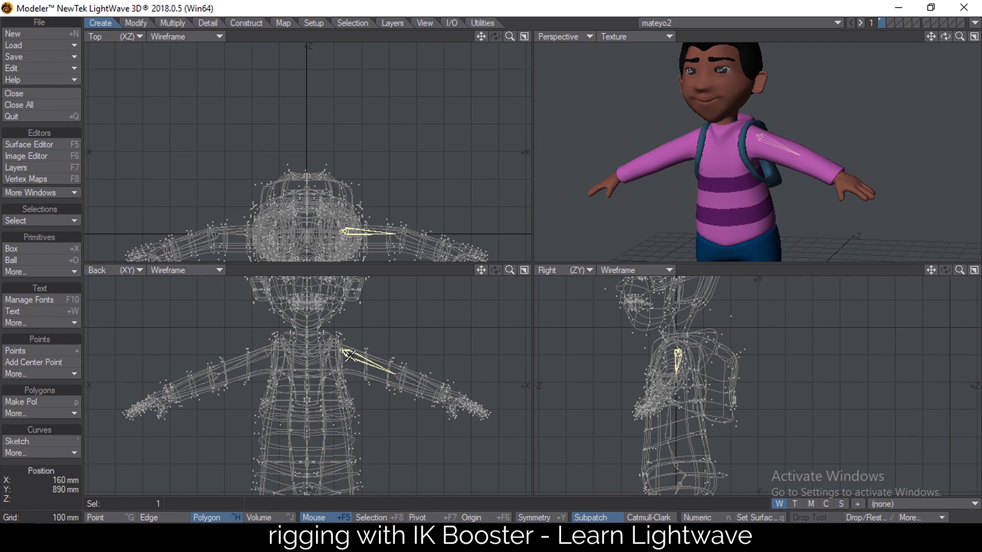
key(bracketright)
Examine the selected skelegon rig inside the character from several sides in an enlarged perspective view, and restore the four-view layout
click(975, 37)
scroll(532, 351, up, 2)
alt+drag(489, 351, 475, 254)
alt+drag(594, 220, 495, 254)
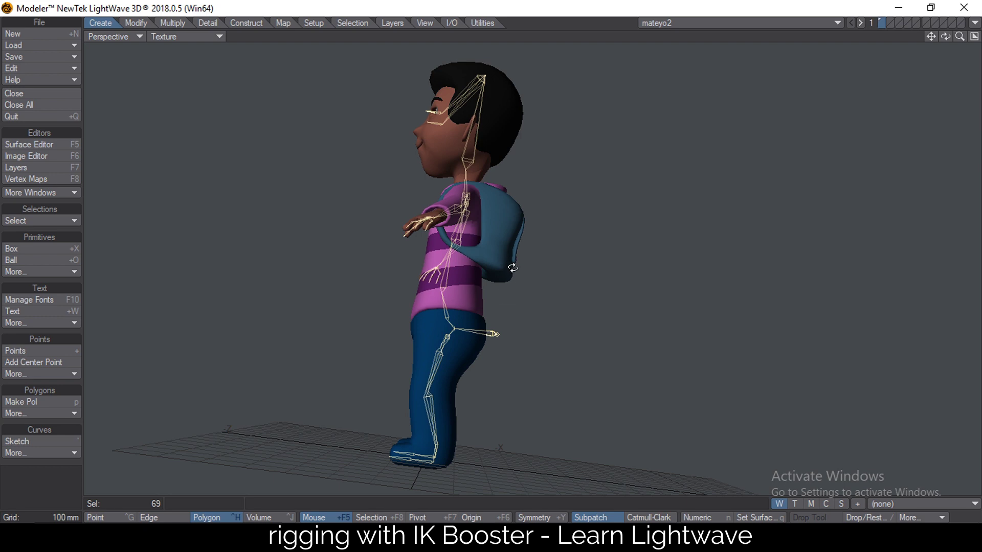
alt+drag(517, 277, 520, 281)
alt+drag(468, 245, 525, 265)
alt+drag(450, 285, 588, 266)
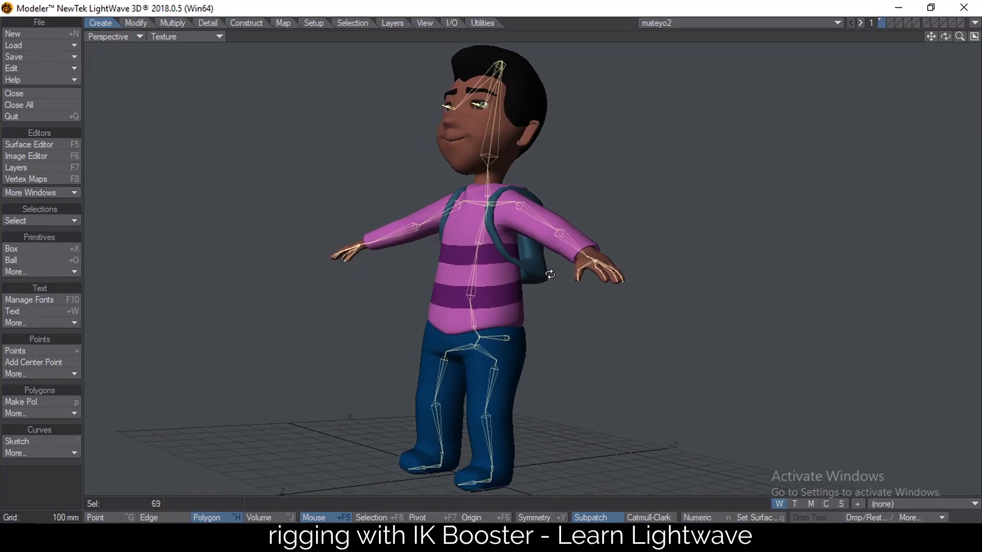
alt+drag(653, 257, 603, 250)
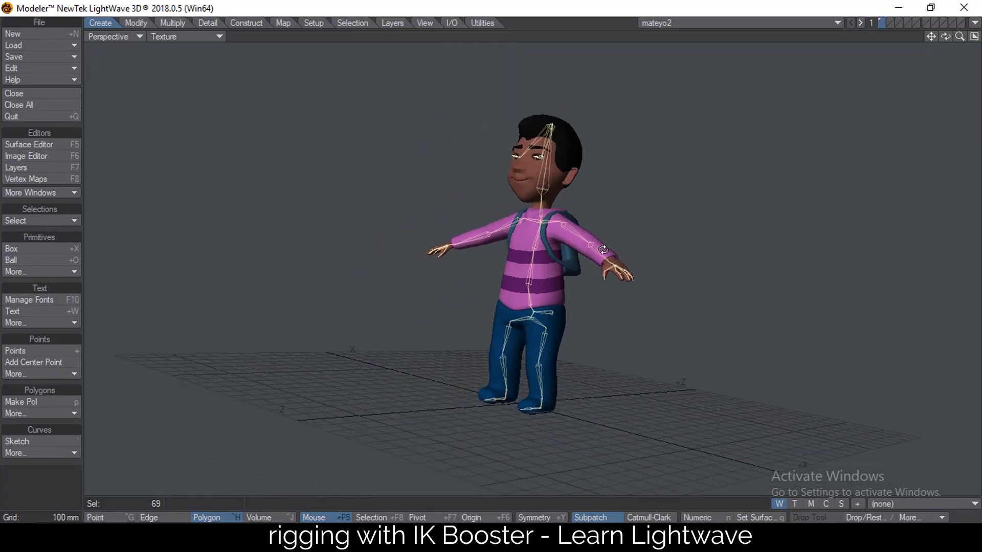
click(974, 36)
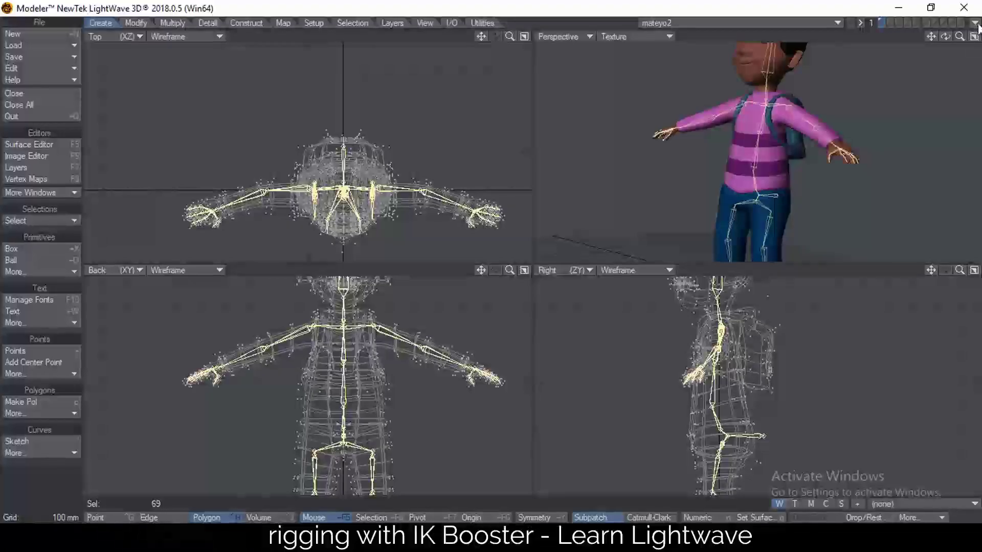
Send the mateyo2 object to Layout and convert its skelegons into bones
click(975, 23)
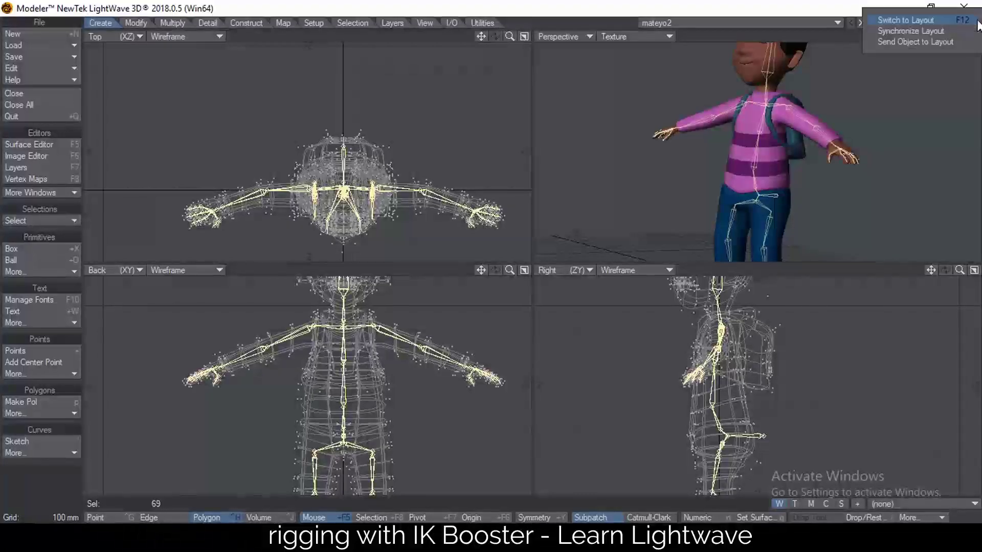
click(894, 42)
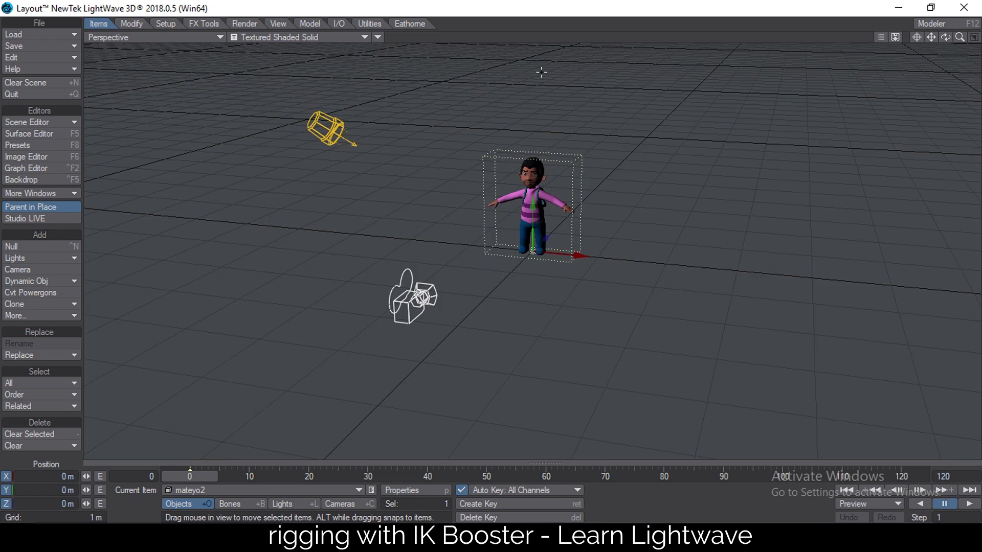
click(165, 22)
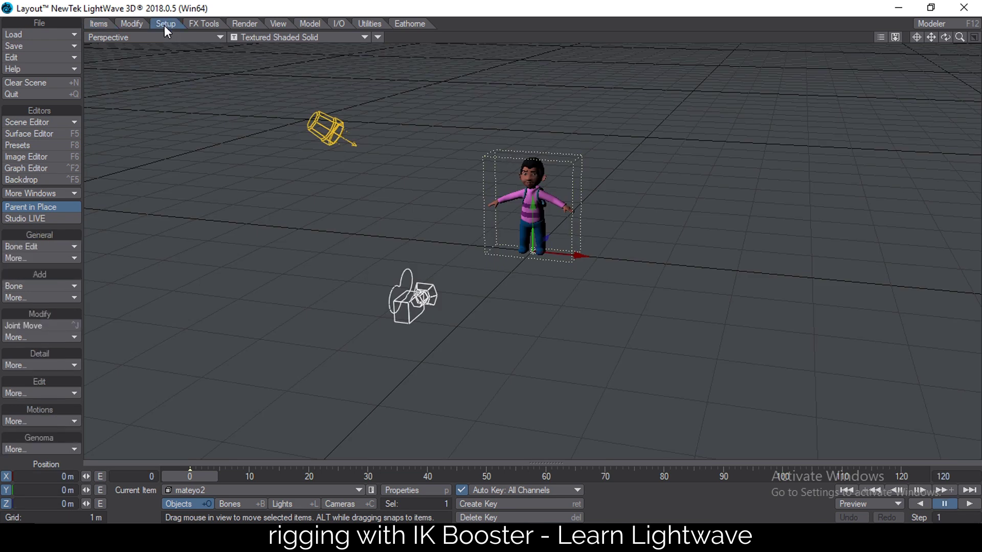
click(25, 297)
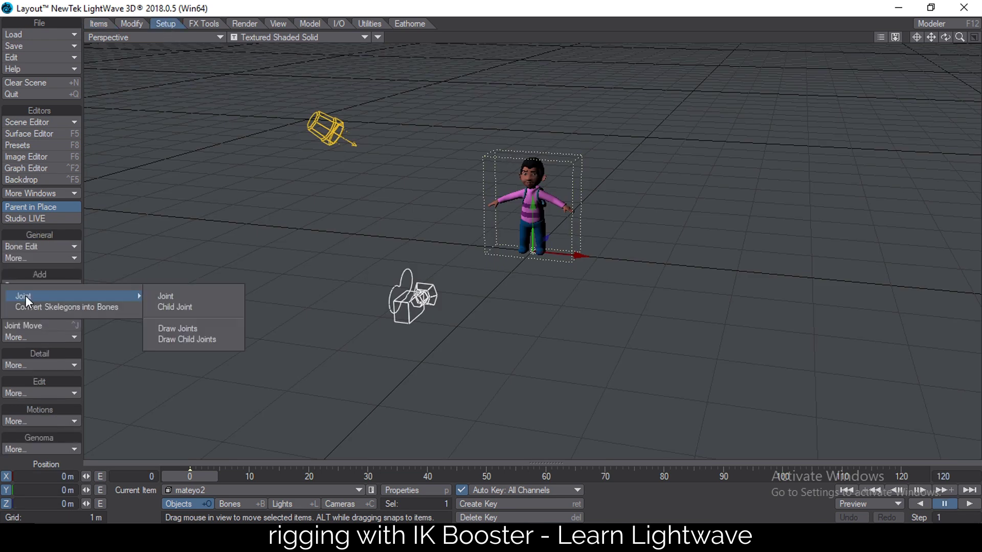
click(70, 307)
scroll(576, 163, up, 2)
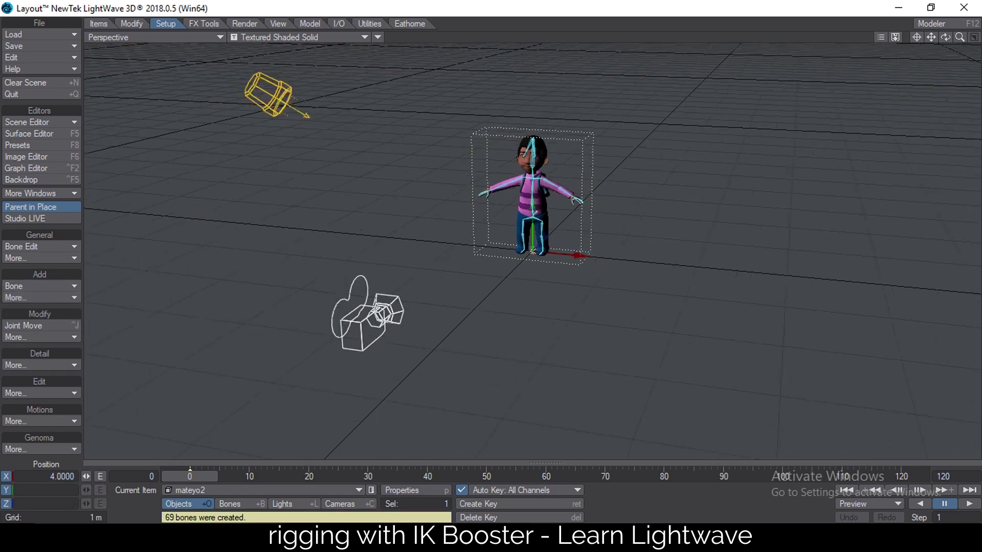
scroll(575, 163, up, 3)
drag(931, 37, 923, 50)
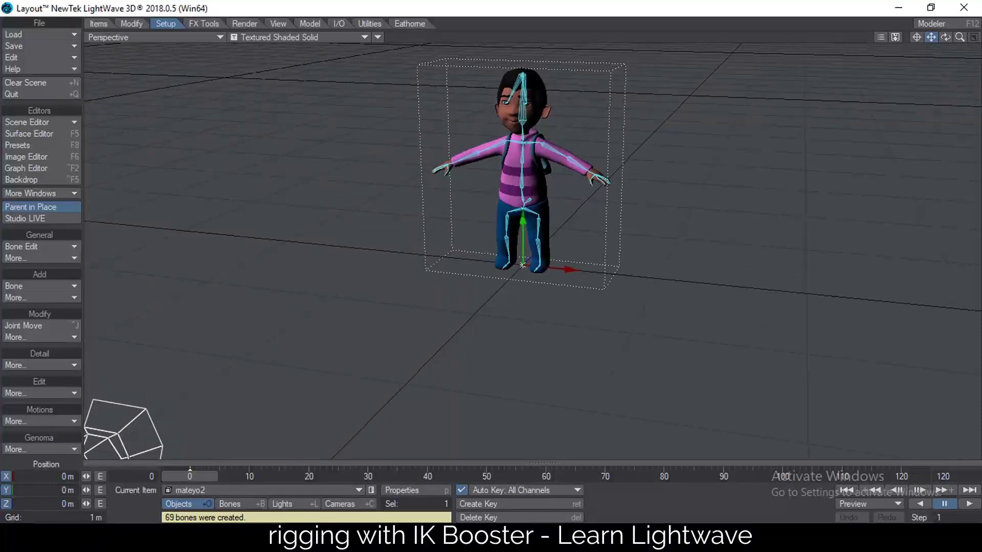
Toggle Bone X-Ray off and on again for the perspective view
click(378, 37)
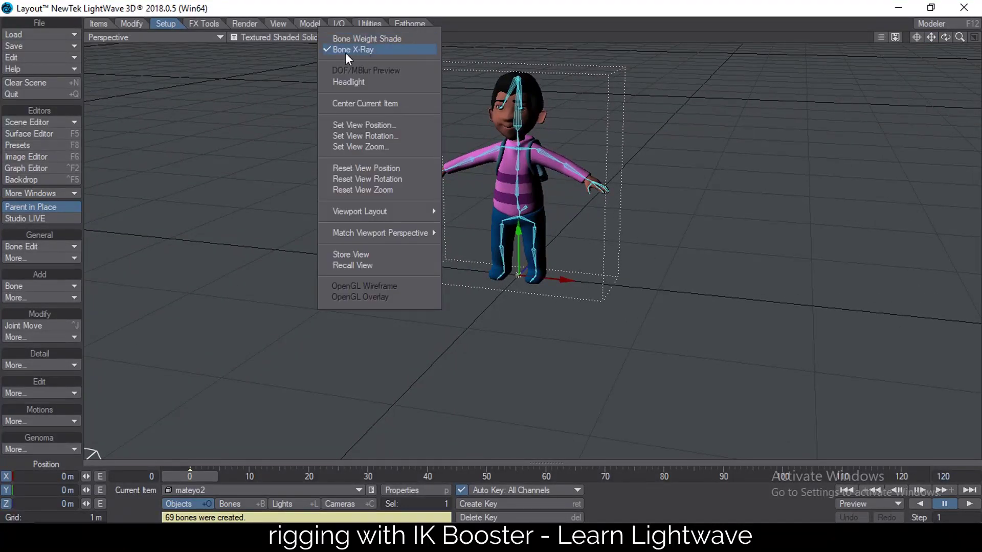
click(367, 49)
click(378, 36)
click(377, 45)
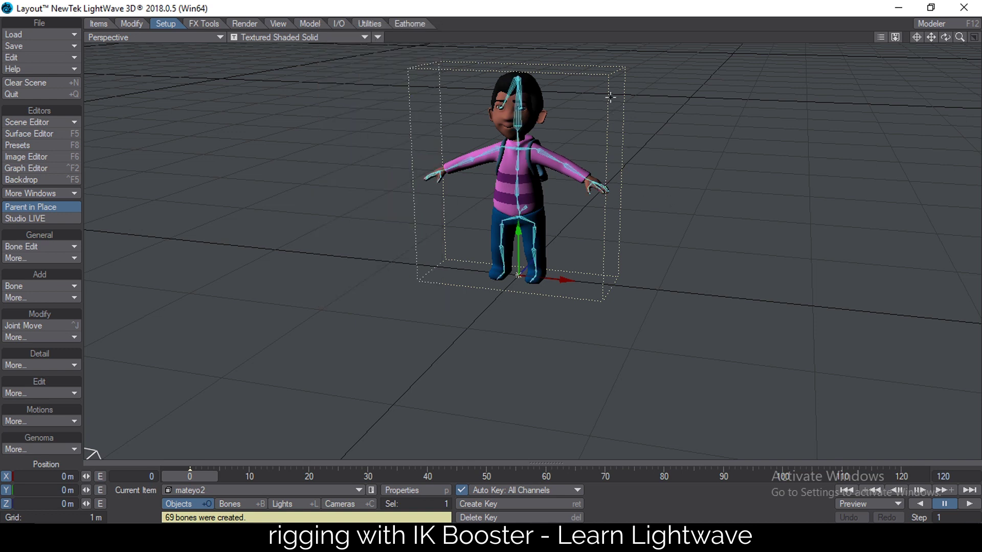
Add the IK_Booster custom object to mateyo2 in its object properties and close the properties
scroll(610, 97, up, 3)
drag(930, 37, 930, 123)
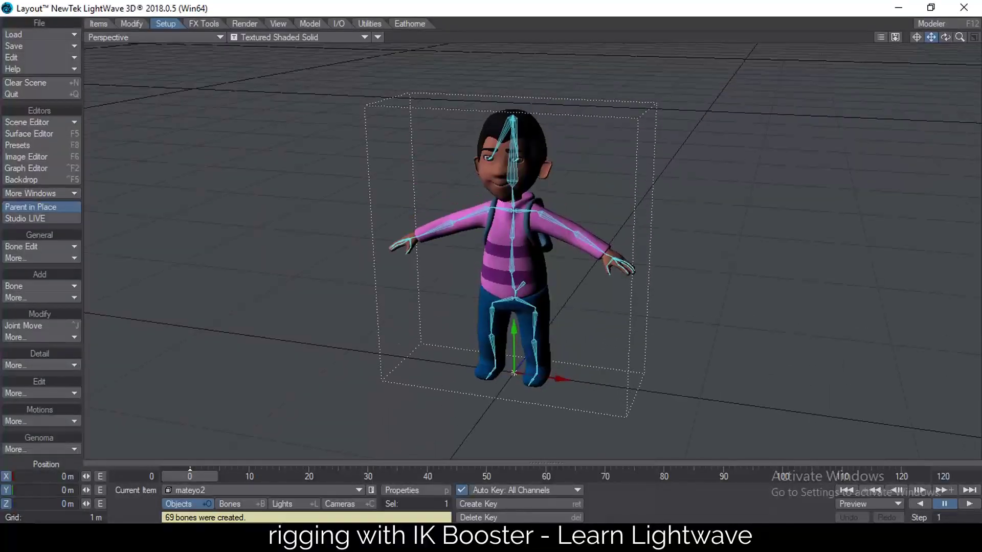
scroll(641, 284, up, 2)
key(p)
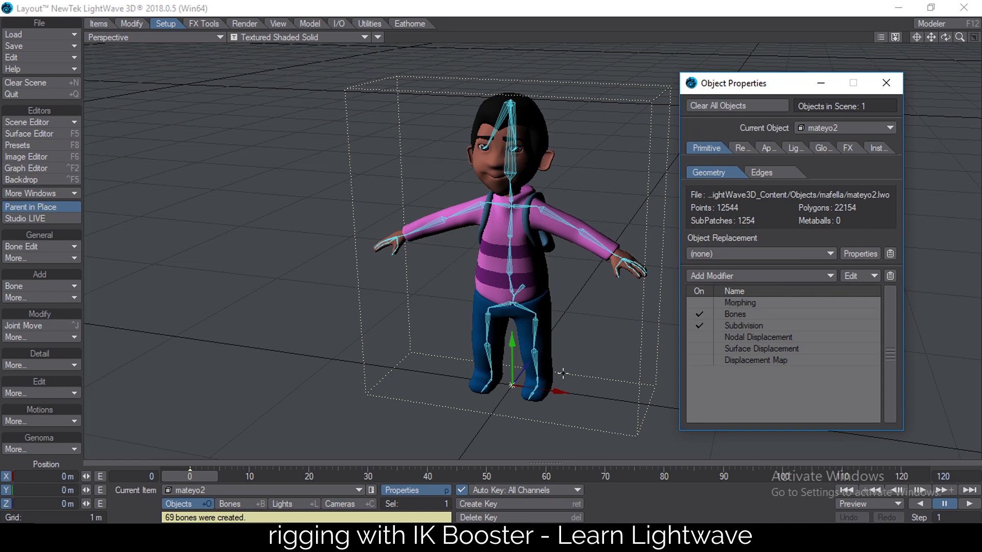
click(768, 149)
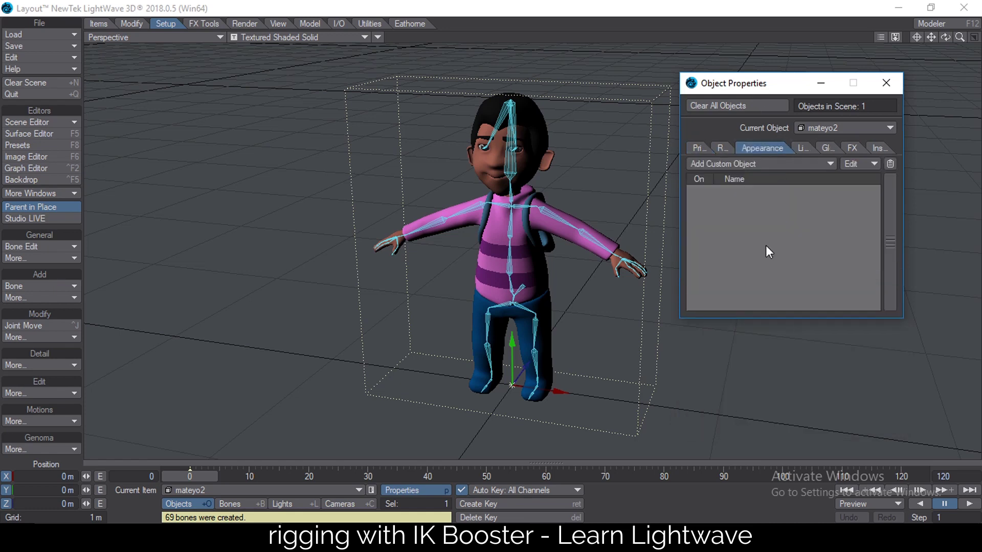
click(770, 164)
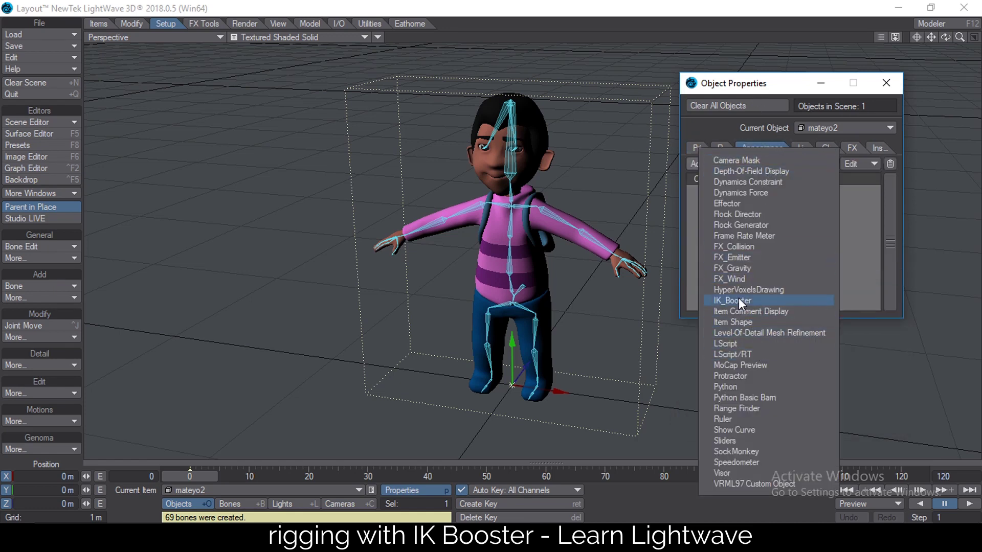
click(739, 300)
click(779, 191)
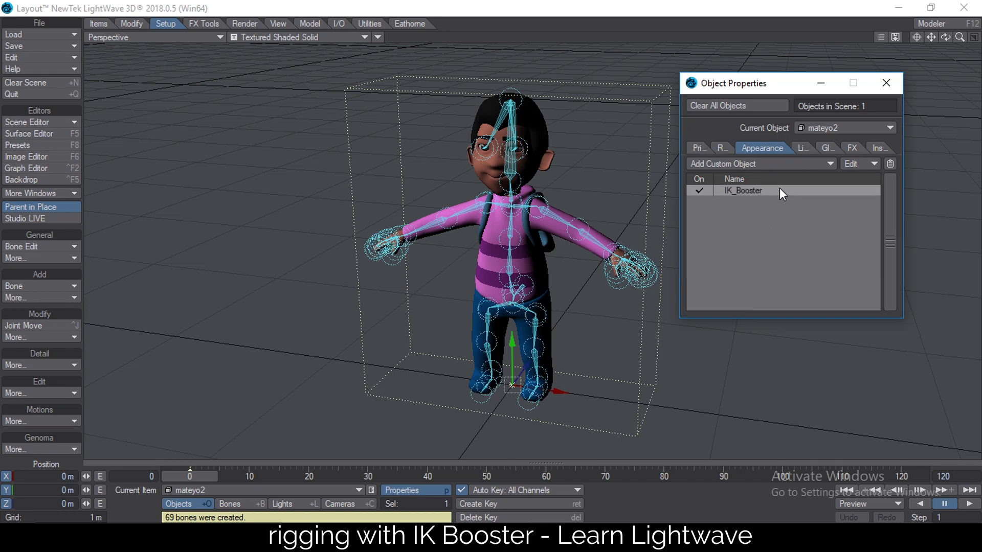
click(888, 87)
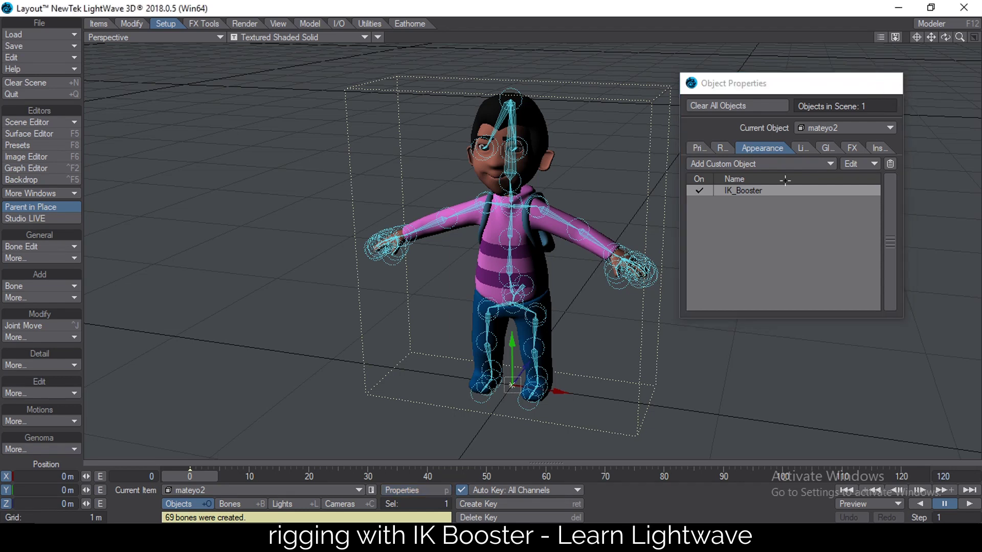
Activate the IK Boost tool and set its controller size to 0 in the IK Booster options
alt+drag(556, 325, 569, 260)
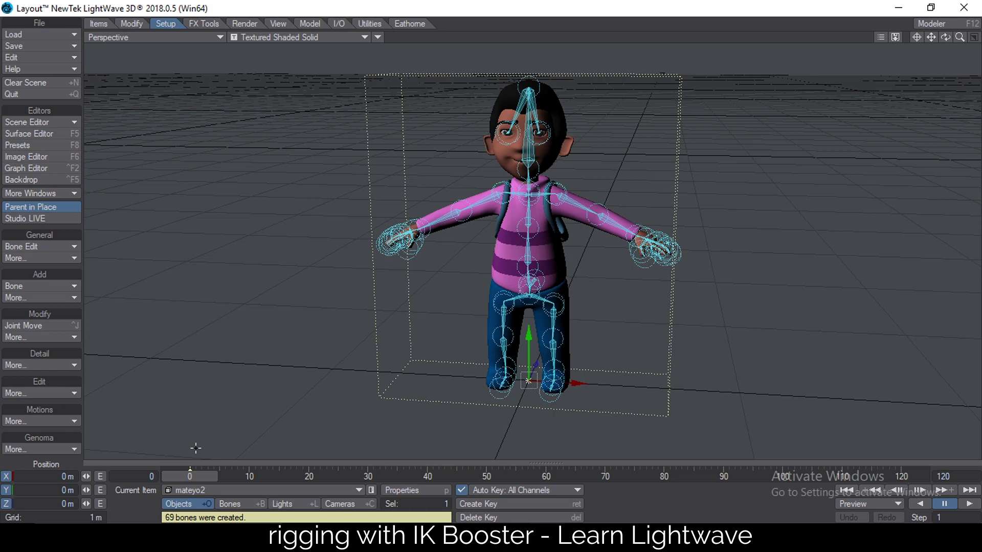
key(ctrl+b)
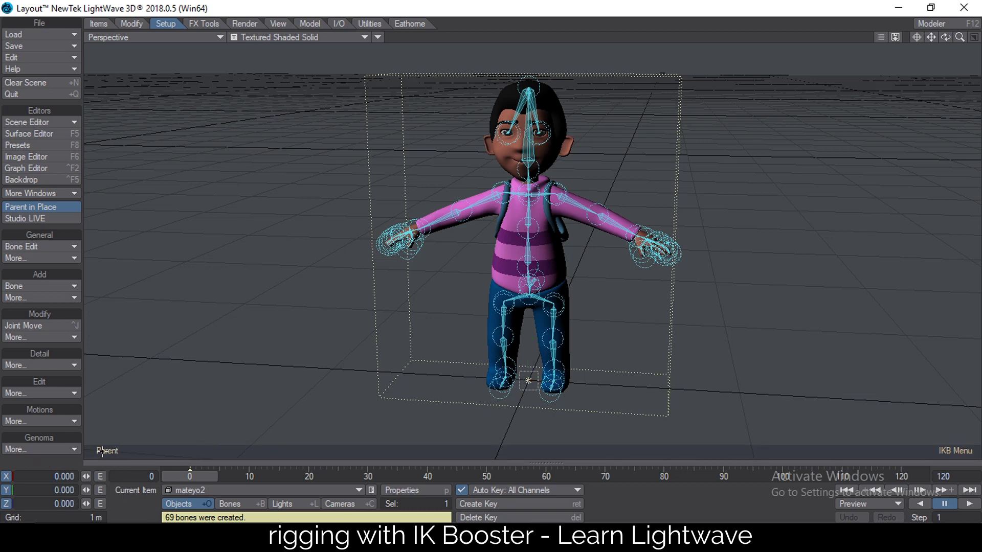
click(952, 450)
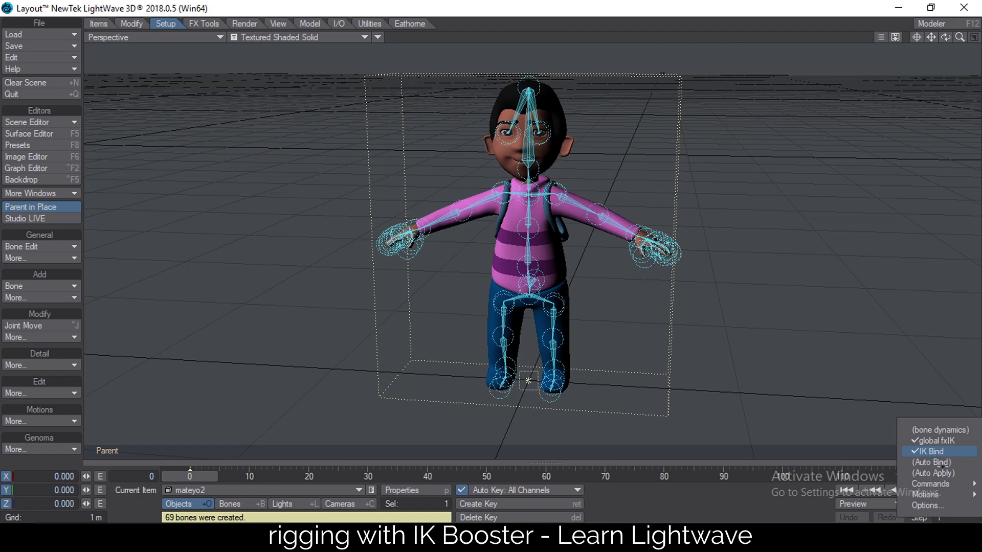
click(937, 506)
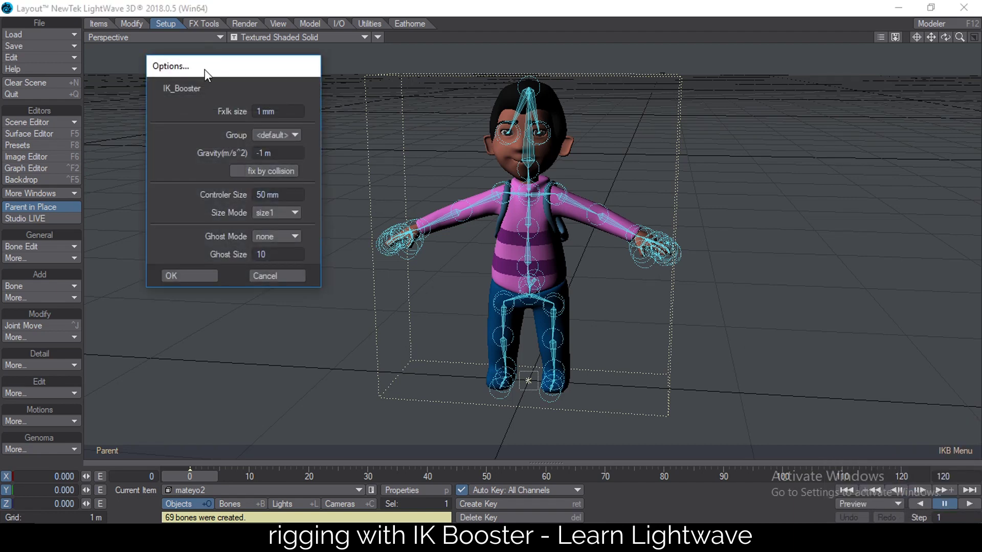
drag(215, 59, 184, 67)
drag(253, 204, 154, 201)
text(0)
click(185, 284)
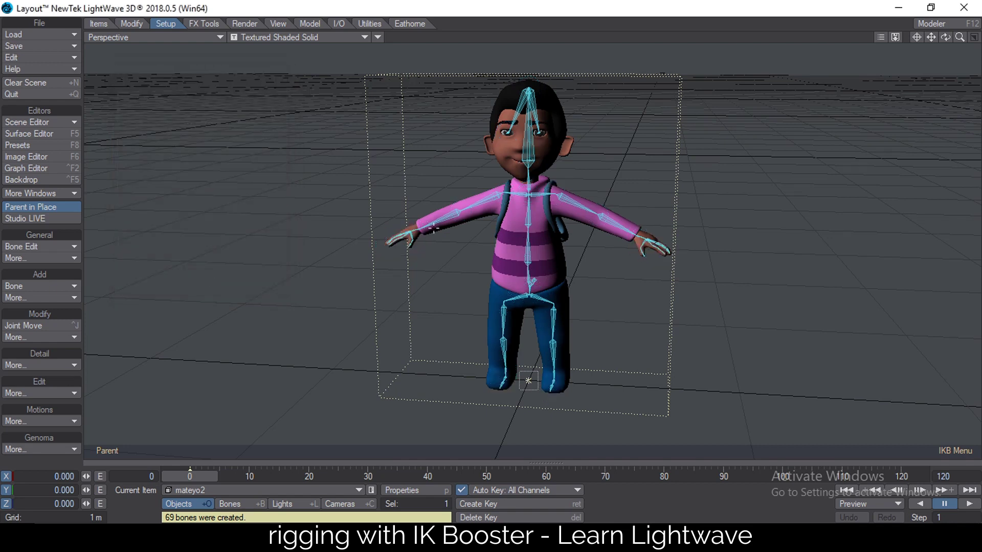
Test the arm's IK by moving the Left_Lower_Hand bone at the character's elbow
alt+drag(630, 217, 583, 233)
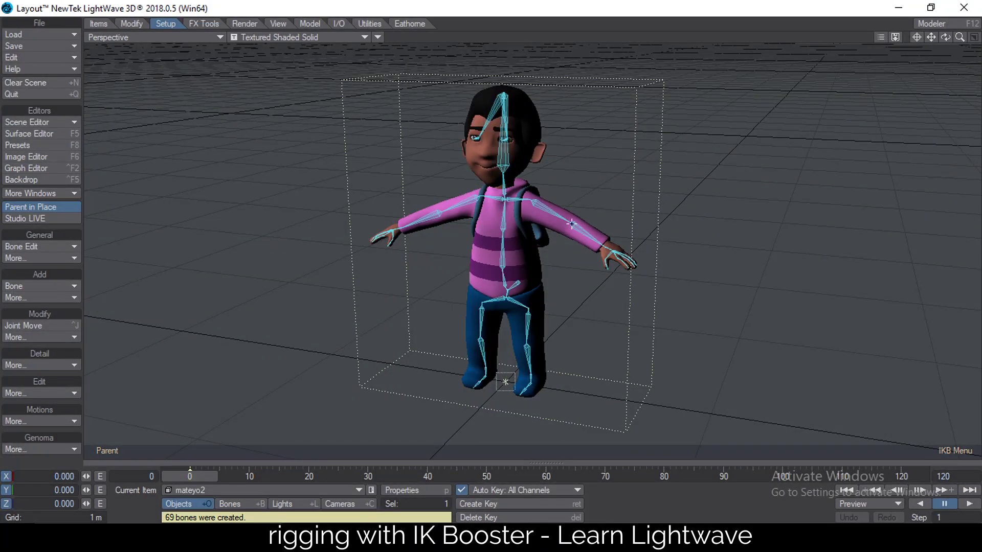
drag(574, 224, 554, 181)
alt+drag(615, 209, 553, 206)
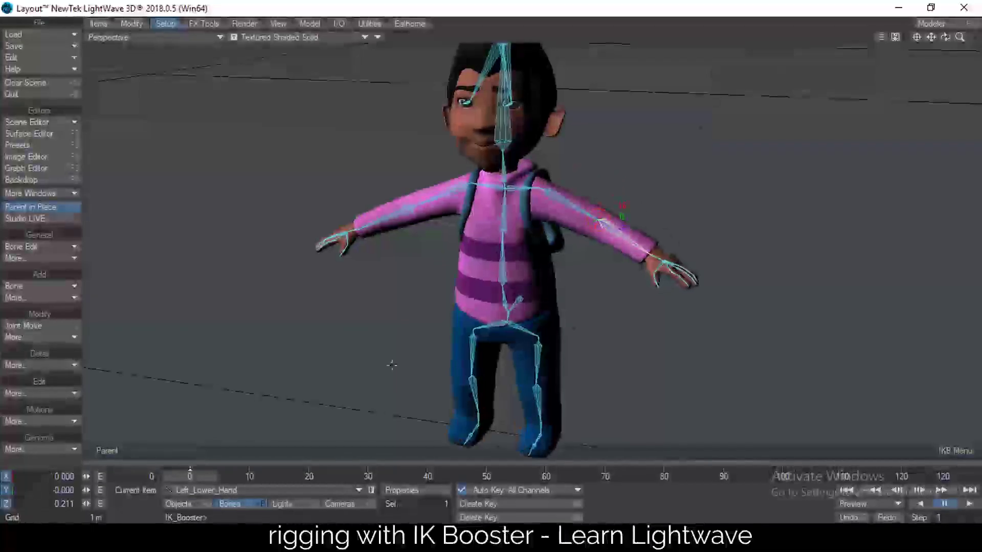
Switch the IK Boost item scope from Parent to All item
click(109, 450)
click(109, 450)
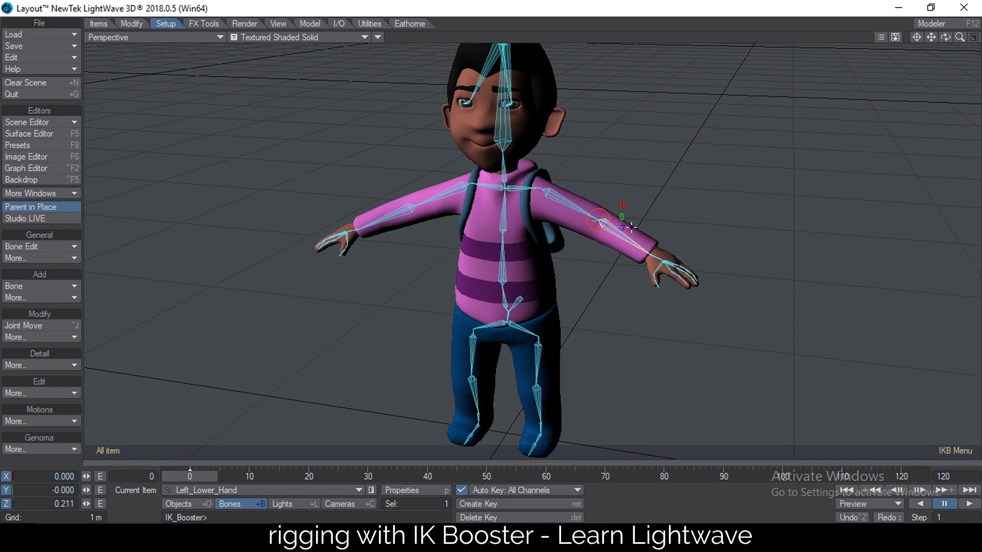
Set the Left_Upper_Hand (2) bone as an ikstop, test the arm by moving the left wrist, and undo the move
ctrl+alt+drag(562, 185, 603, 190)
ctrl+alt+drag(519, 188, 559, 217)
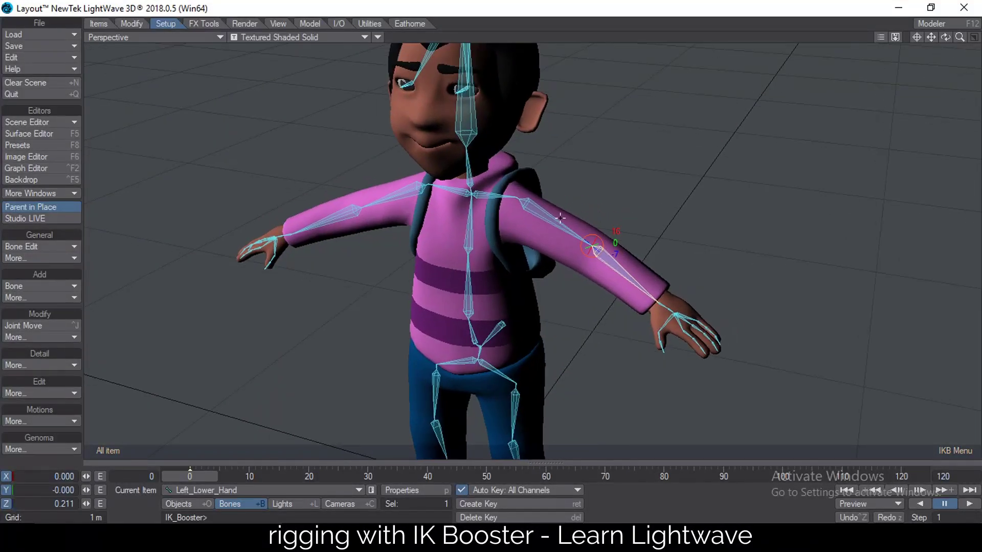
click(527, 200)
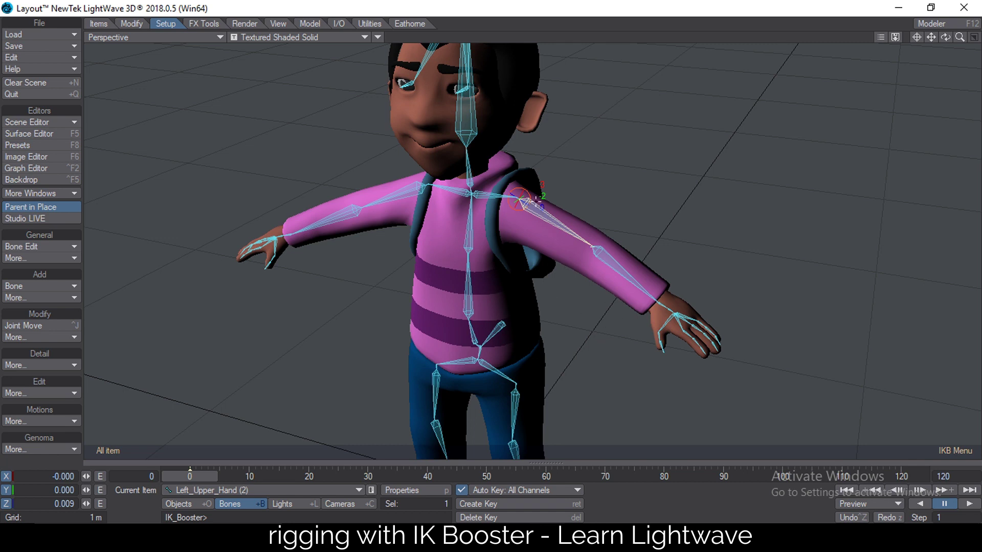
right_click(526, 203)
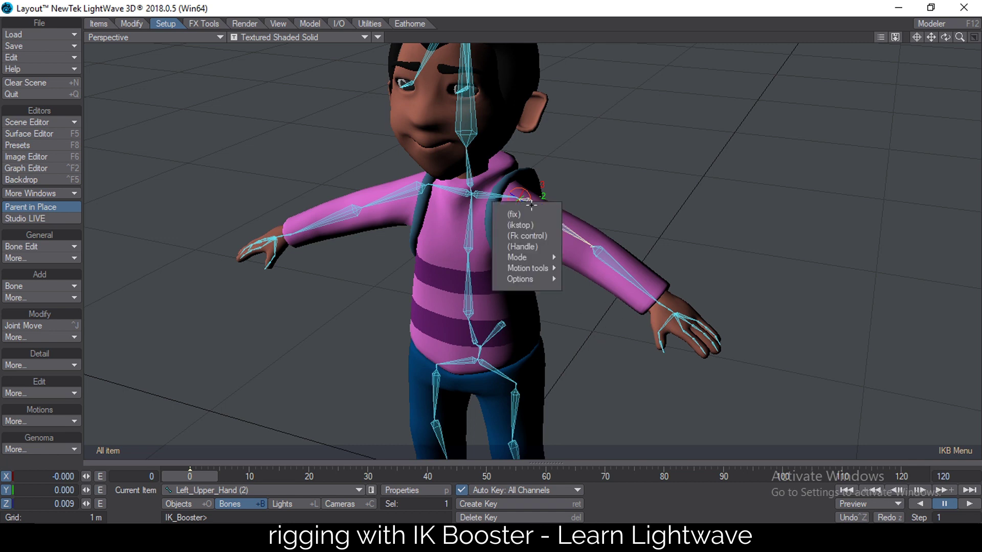
click(514, 225)
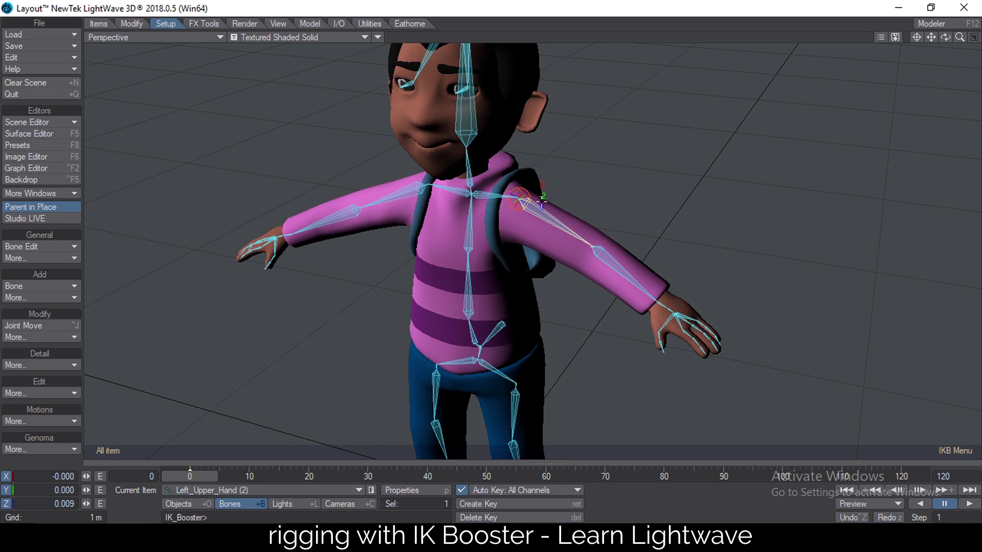
mouse_move(656, 302)
mouse_down()
mouse_move(595, 327)
mouse_move(546, 286)
mouse_move(538, 346)
mouse_move(574, 320)
mouse_move(526, 319)
mouse_move(590, 330)
mouse_move(558, 326)
mouse_move(588, 347)
mouse_move(658, 302)
mouse_up()
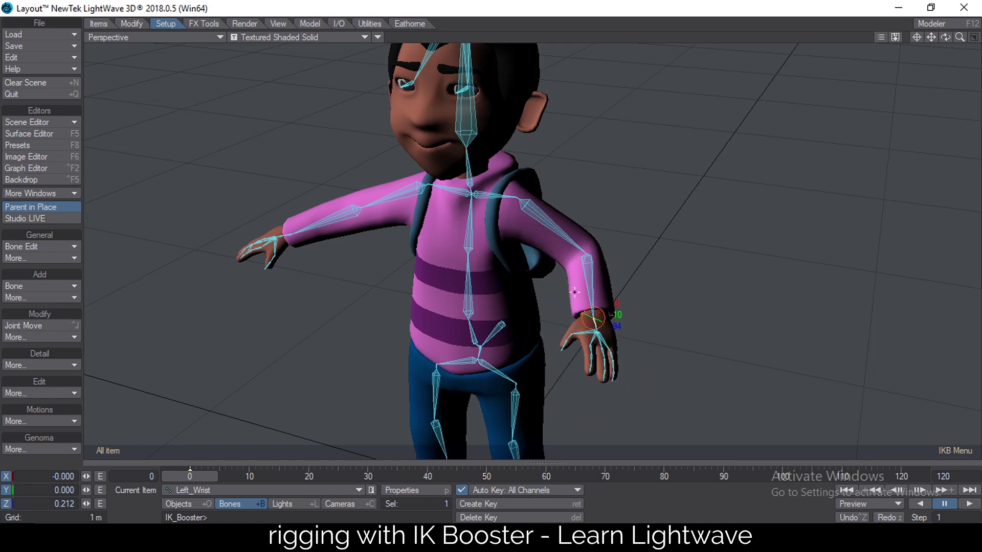
key(ctrl+z)
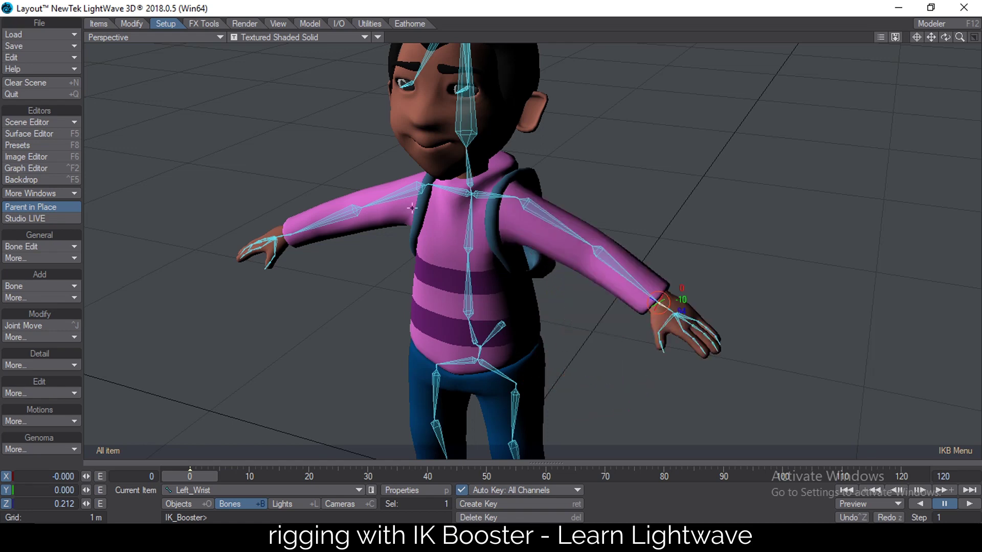
Apply ikstop to the Right_Upper_Hand (2), Left_Upper_Leg (2), Right_Upper_Leg (2) and Neck bones
right_click(417, 187)
click(419, 208)
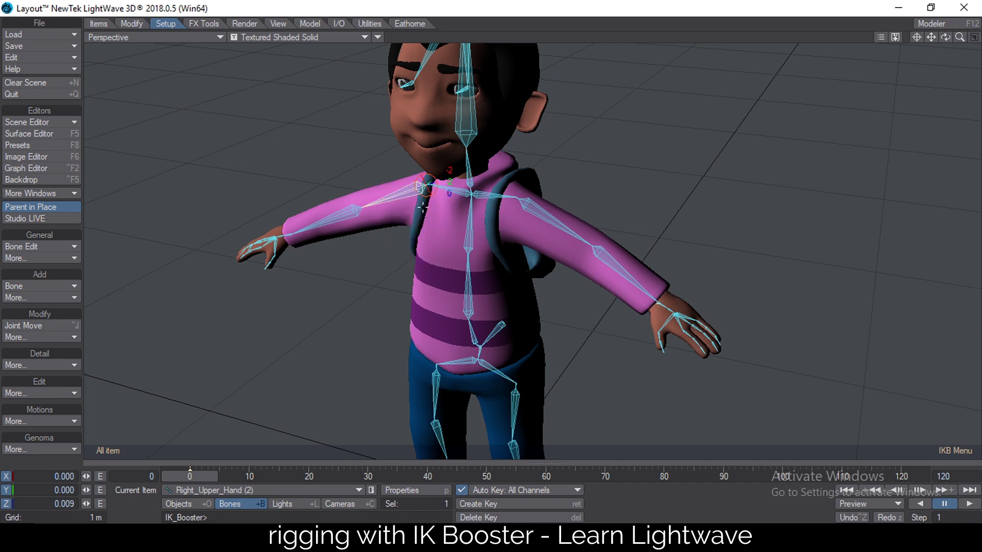
right_click(512, 397)
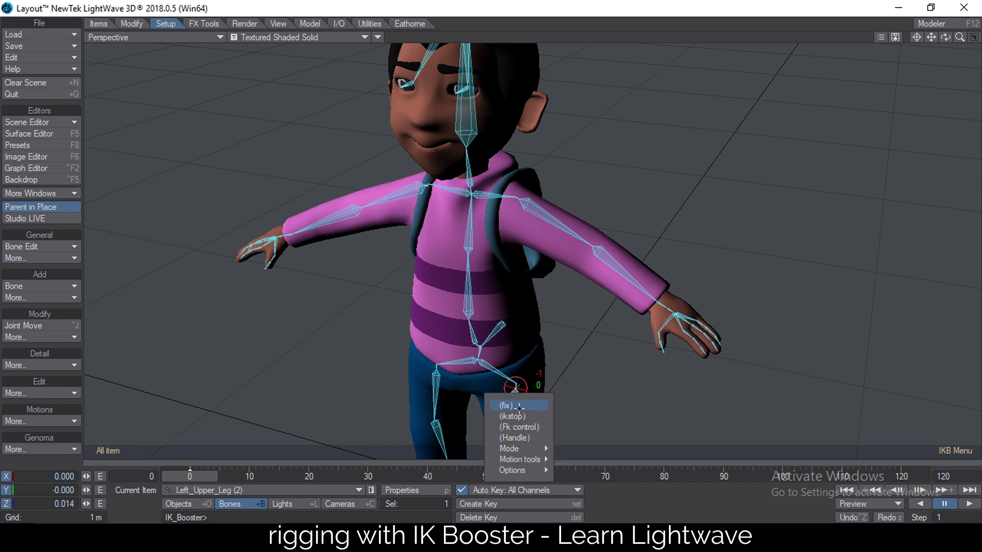
click(514, 416)
right_click(436, 379)
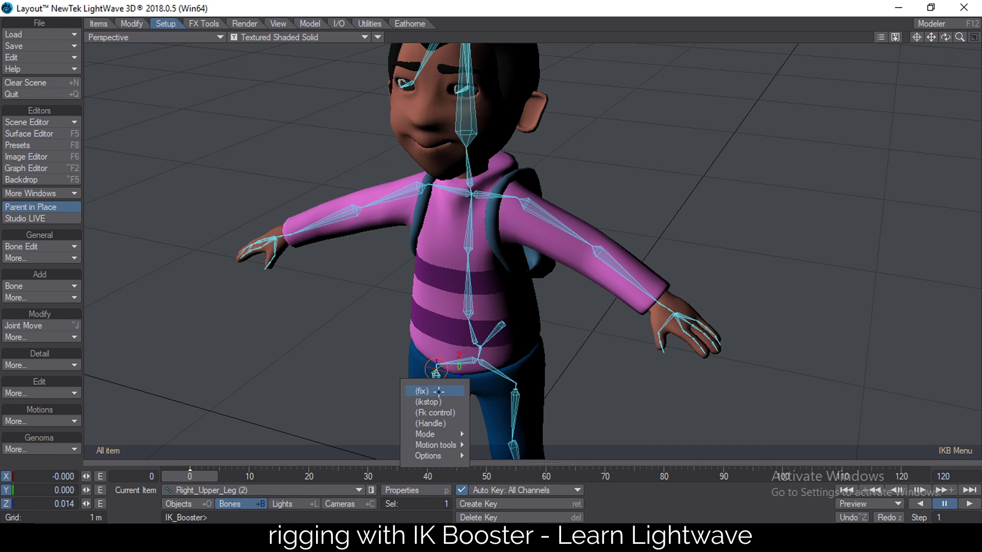
click(435, 402)
right_click(470, 176)
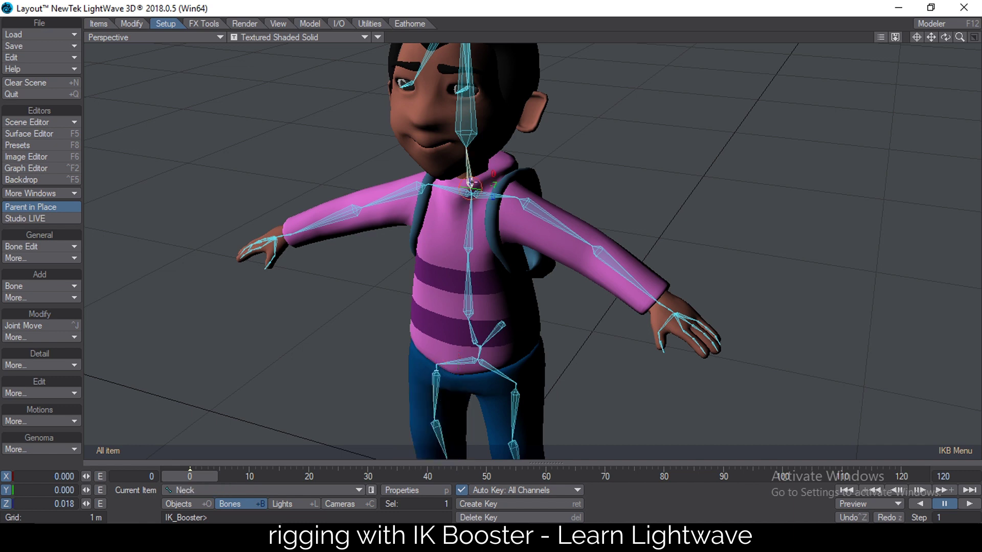
click(484, 205)
Test the IK stops by moving the head and ankle bones, and undo the moves
drag(475, 129, 463, 146)
ctrl+alt+drag(598, 157, 548, 327)
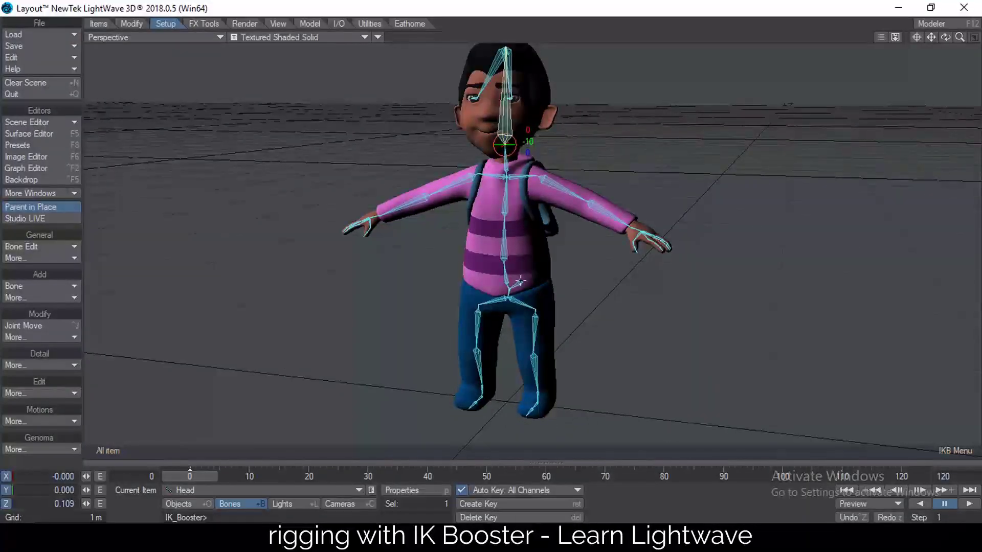
drag(538, 394, 487, 367)
key(ctrl+z)
key(ctrl+z)
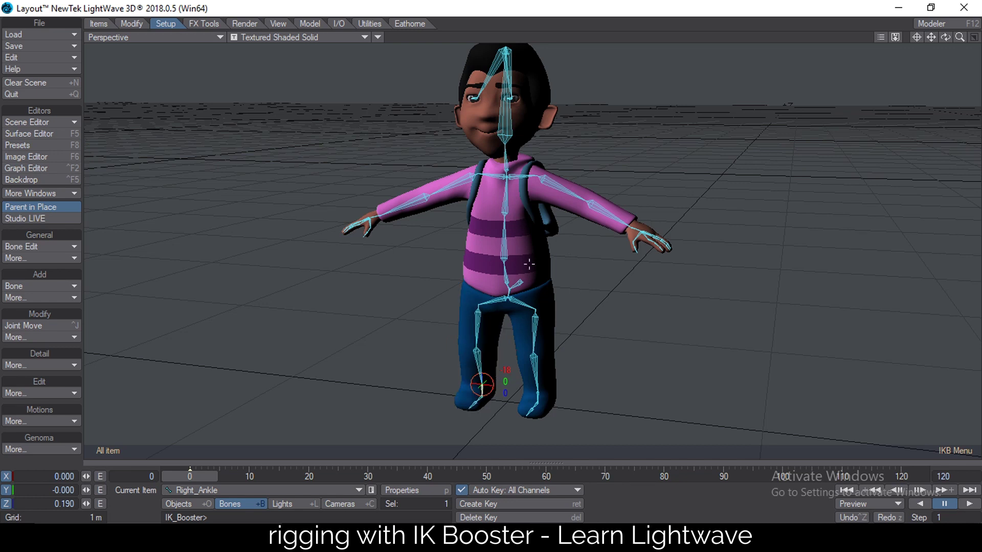
Test the rig by moving the COG and Left_Wrist bones, and undo the moves
drag(520, 282, 520, 322)
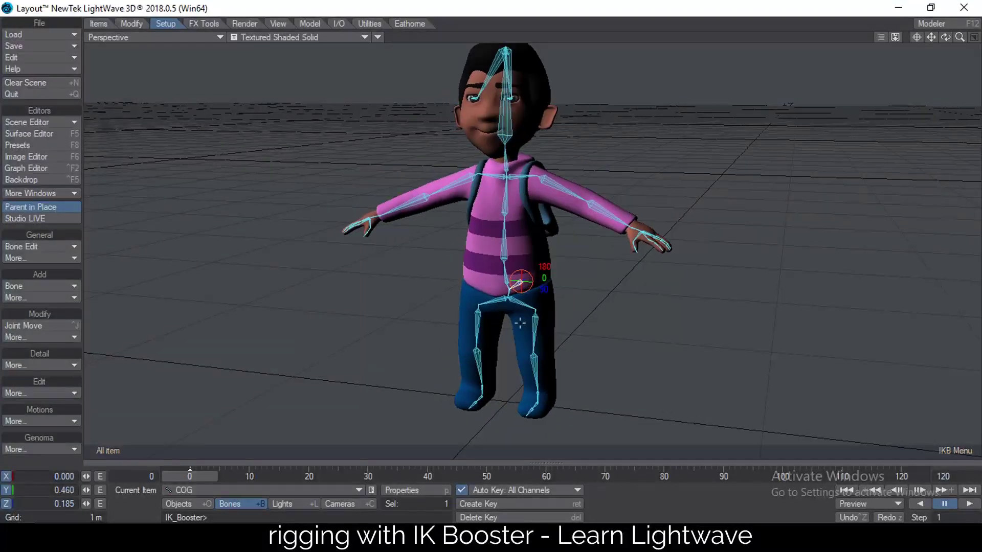
click(538, 390)
right_click(538, 392)
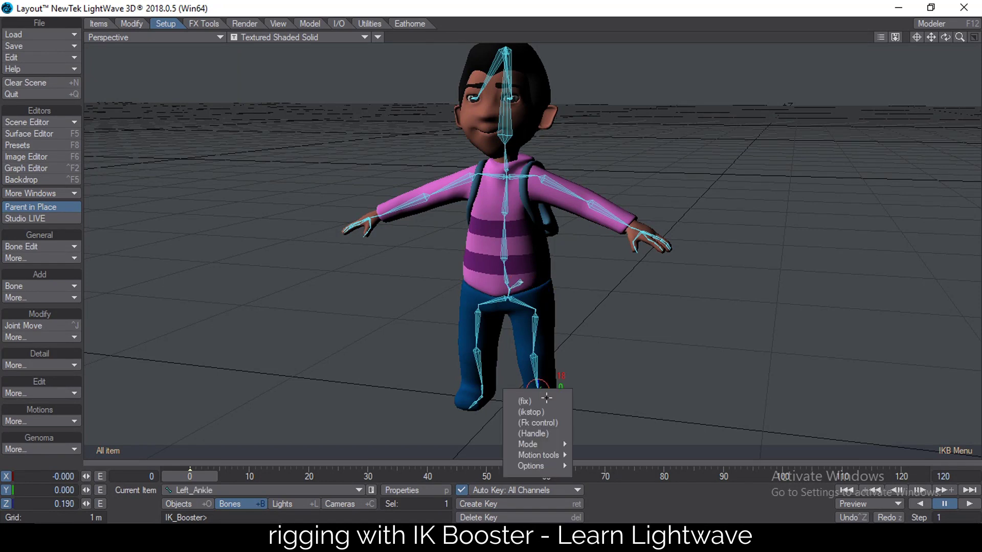
click(639, 227)
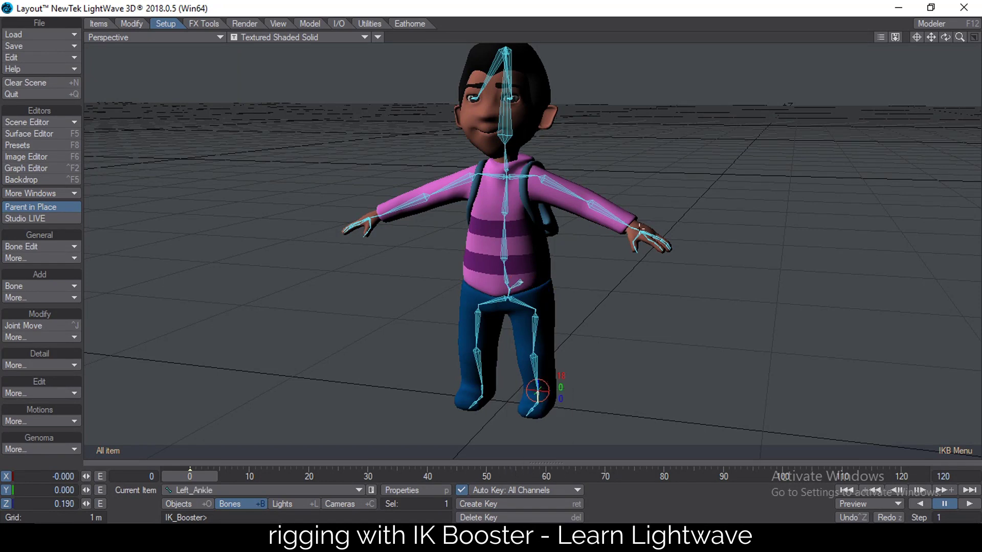
click(633, 227)
drag(634, 228, 561, 249)
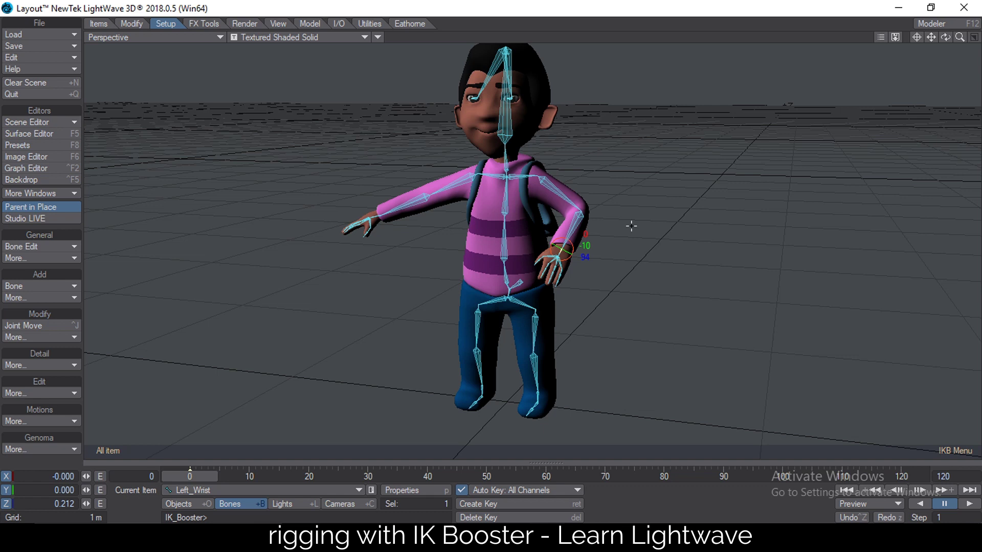
key(ctrl+z)
Apply the fix option to the Left_Ankle and Right_Ankle bones
click(536, 392)
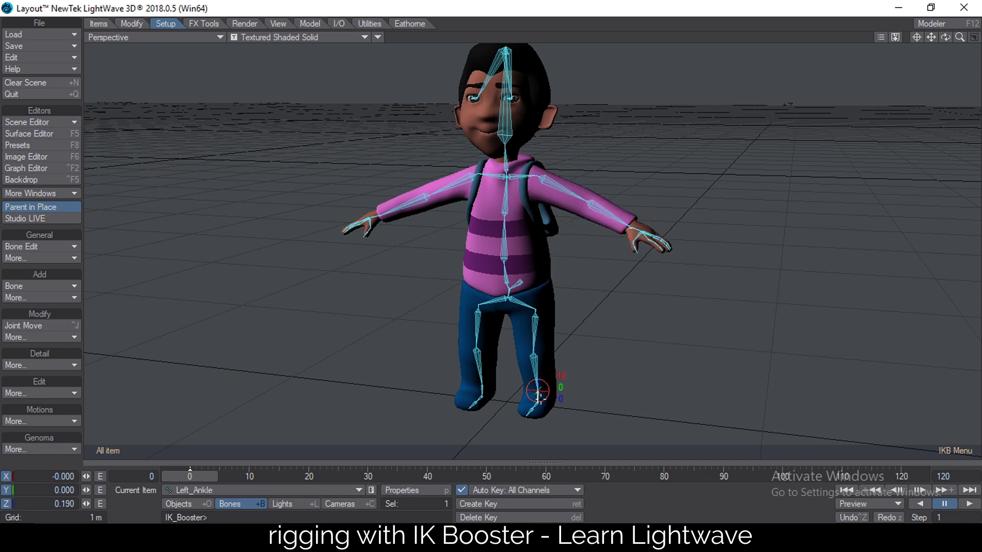
right_click(537, 391)
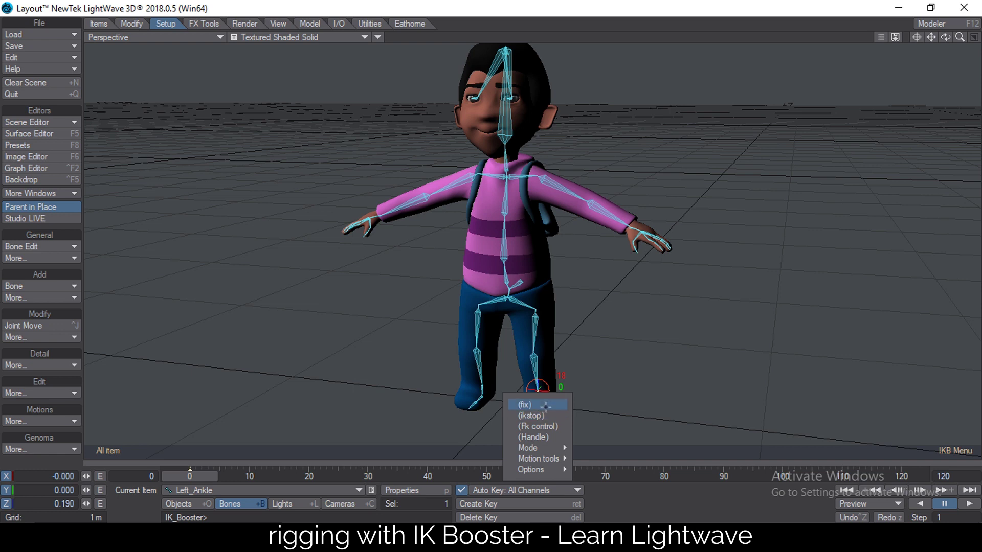
click(545, 405)
click(482, 387)
right_click(482, 387)
click(486, 400)
Apply the fix option to the Left_Foot and Right_Foot bones as well
drag(520, 278, 482, 382)
click(479, 386)
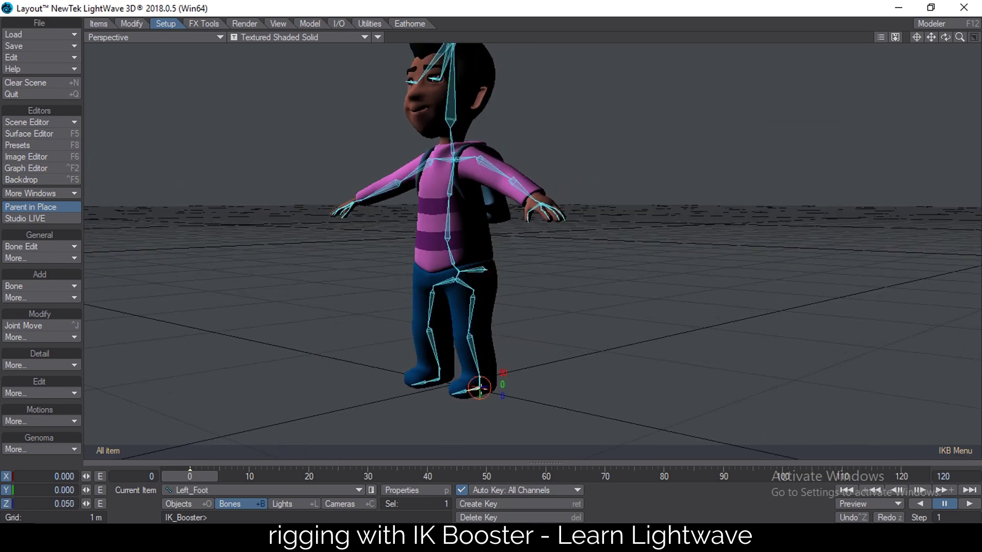
right_click(475, 388)
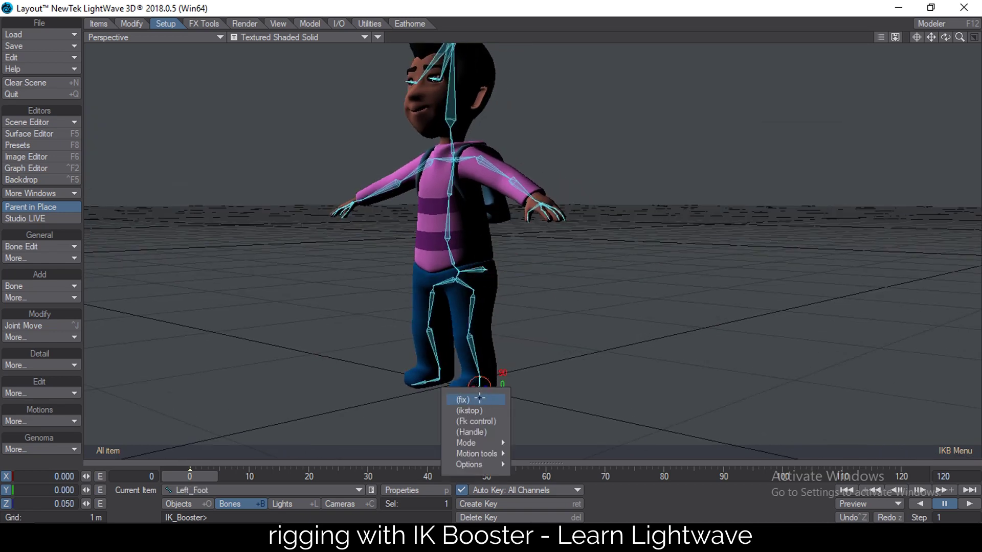
click(465, 399)
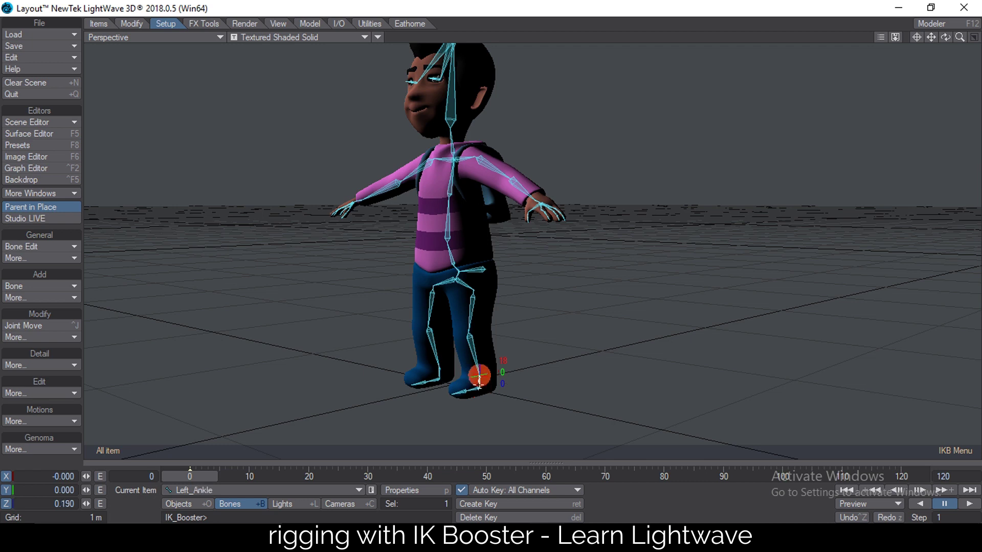
click(441, 382)
right_click(439, 383)
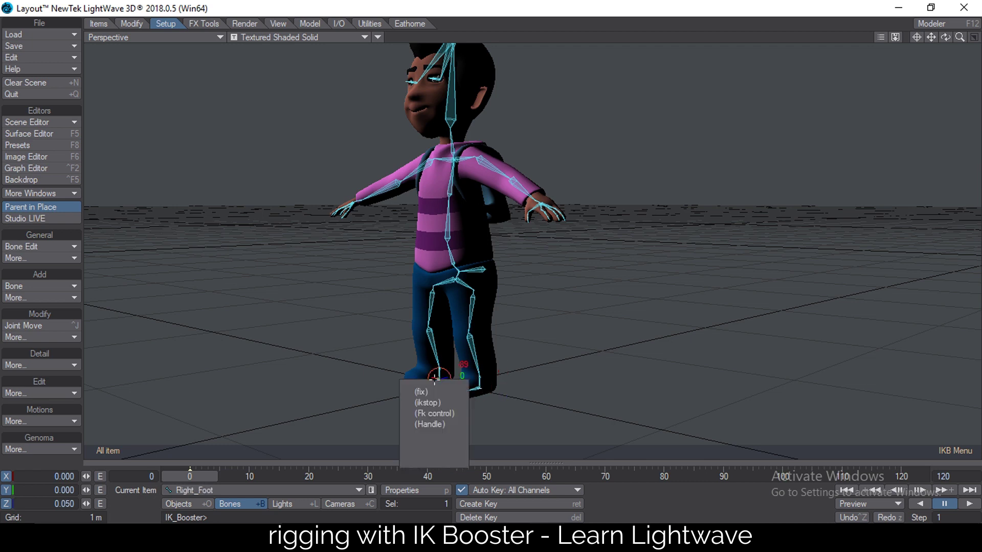
click(436, 393)
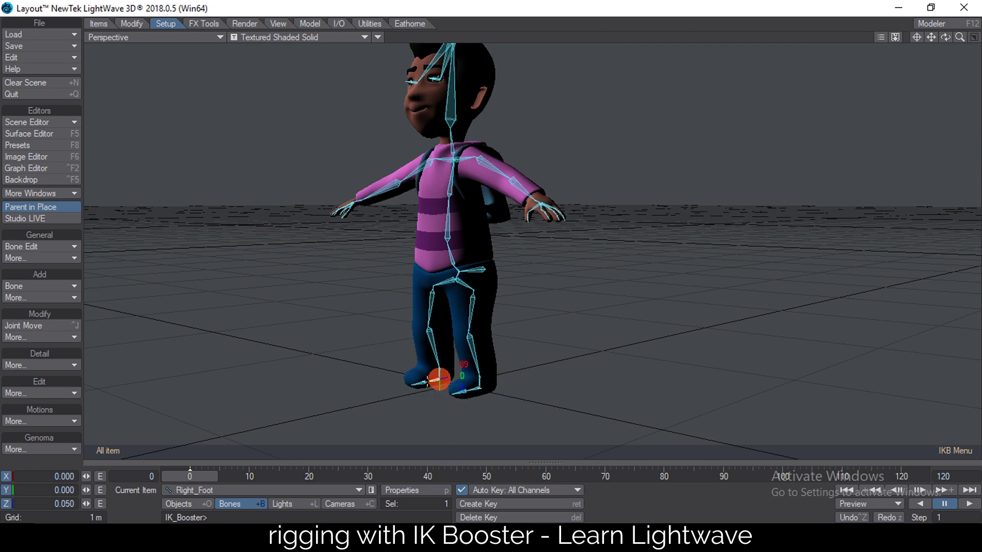
click(440, 367)
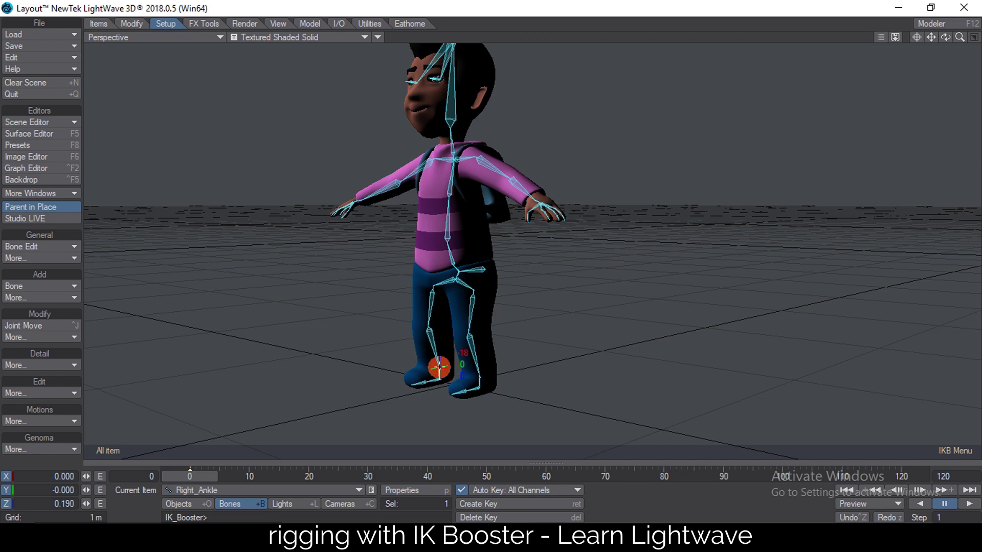
click(437, 379)
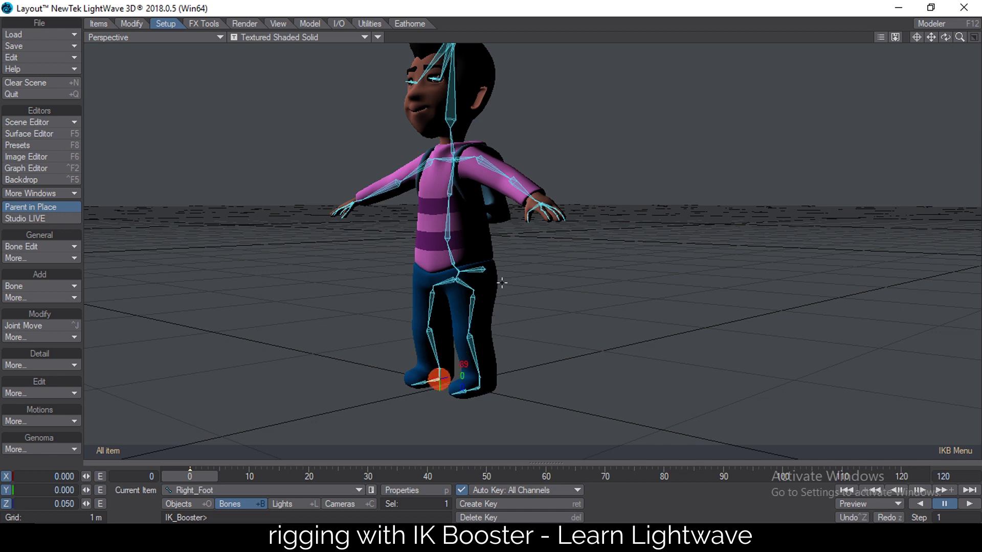
Test the fixed feet and arms by moving the COG and both wrist bones, and undo the moves
mouse_move(486, 269)
alt+mouse_down()
mouse_move(542, 269)
mouse_move(481, 288)
mouse_move(475, 279)
mouse_move(511, 275)
mouse_move(495, 276)
alt+mouse_up()
key(ctrl+z)
ctrl+alt+drag(565, 256, 516, 256)
alt+drag(553, 169, 546, 247)
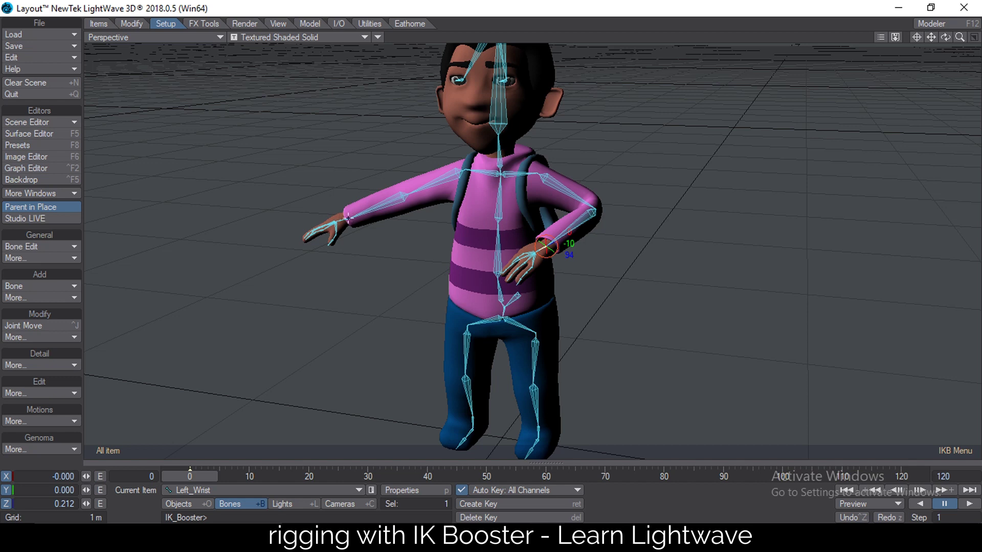
drag(347, 218, 434, 269)
key(ctrl+z)
key(ctrl+z)
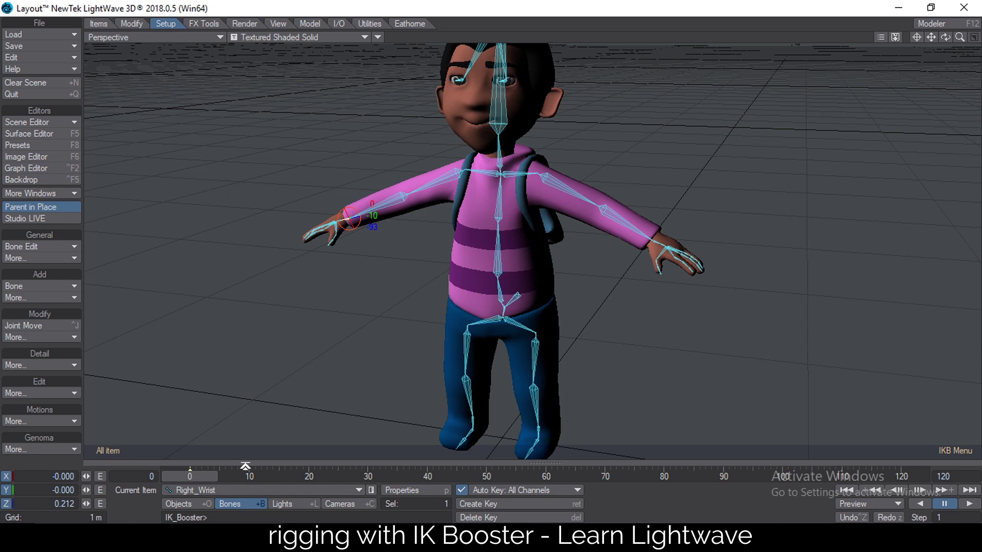
Expand the IK Booster timeline and set the scene's last frame to 20
click(545, 462)
click(941, 476)
text(20)
key(Return)
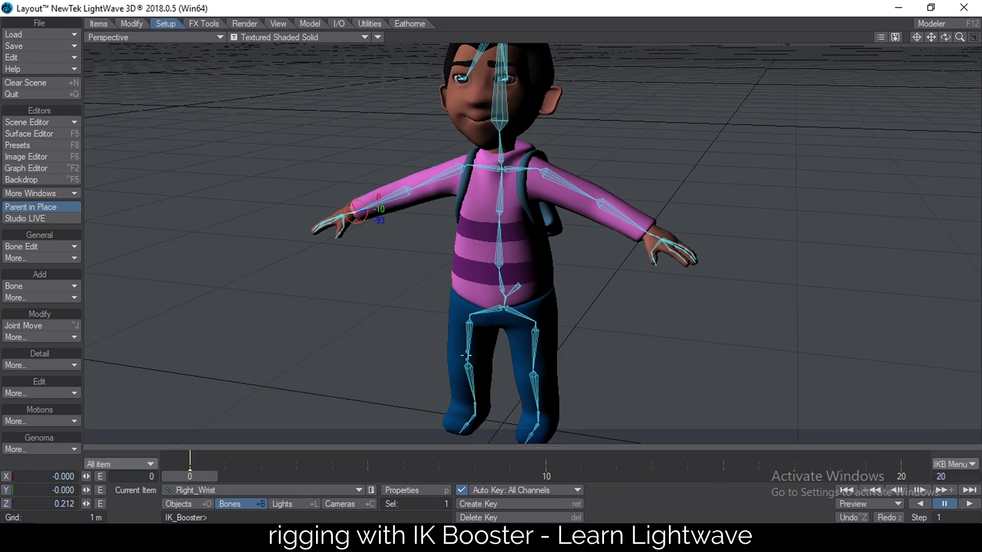
Pose the character at frame 5 by lowering the COG bone and bringing both wrists down beside the body
drag(518, 286, 517, 298)
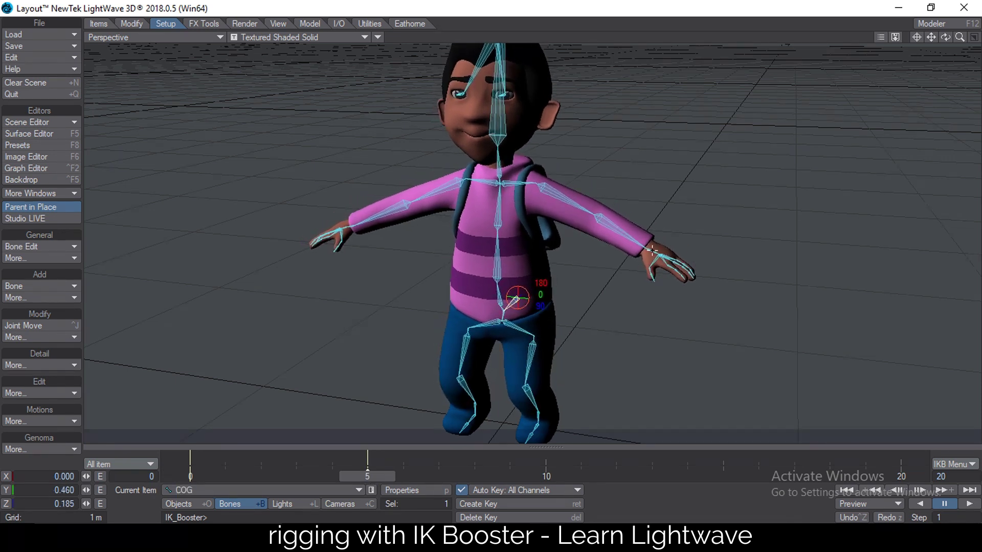
drag(644, 248, 570, 307)
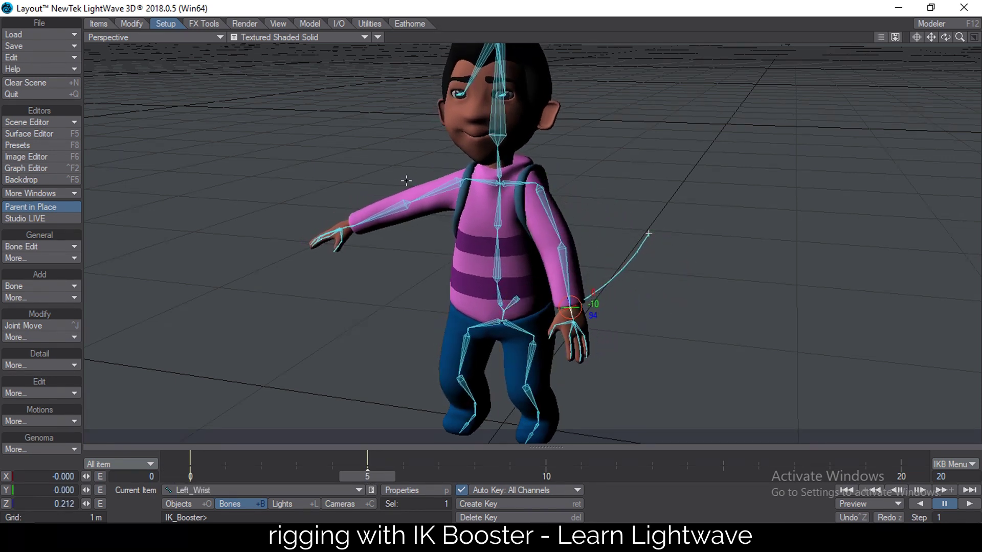
drag(355, 223, 331, 417)
At frame 10, raise the COG bone to straighten the legs and lean the torso with the Torsal4 bone
drag(376, 479, 546, 476)
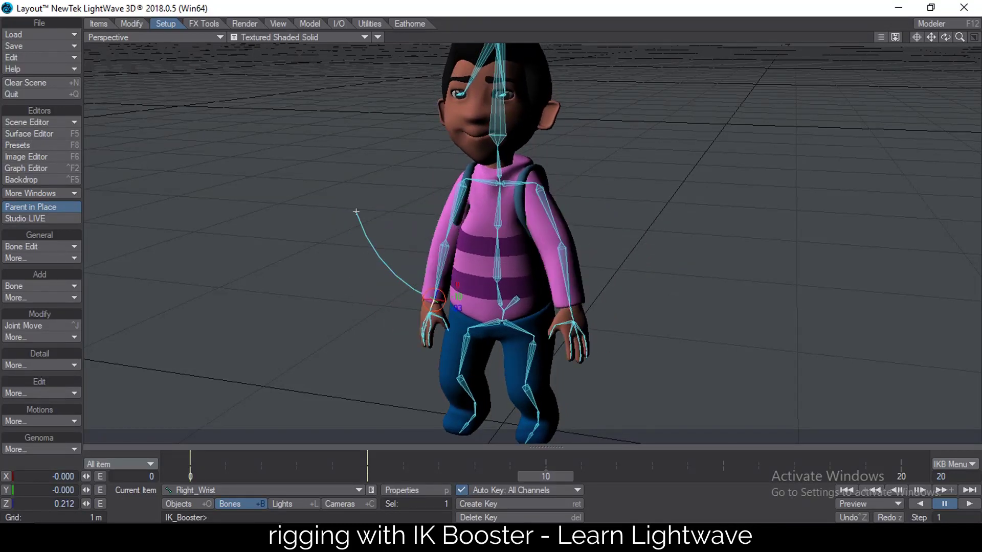
click(518, 295)
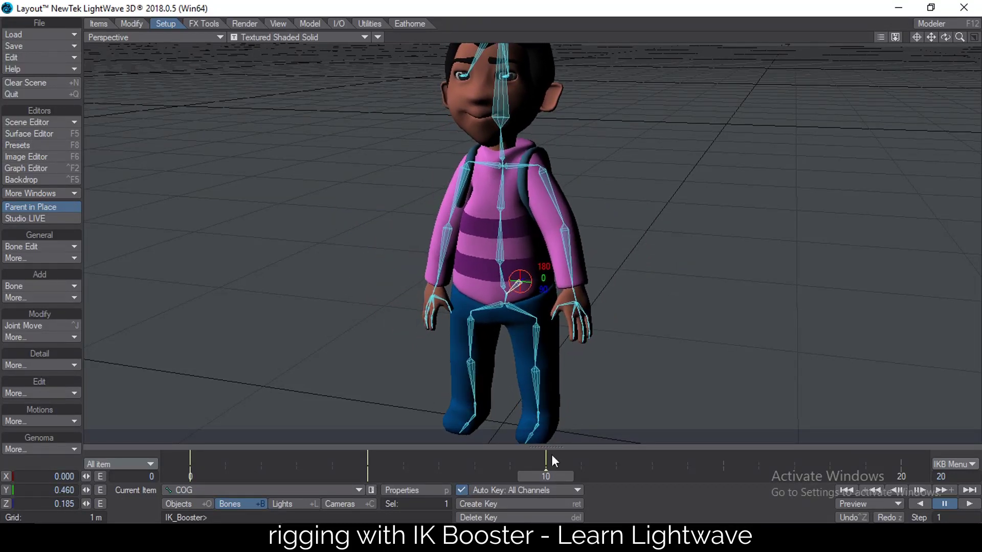
mouse_move(559, 477)
mouse_down()
mouse_move(189, 476)
mouse_move(580, 476)
mouse_move(189, 476)
mouse_move(545, 476)
mouse_up()
drag(501, 207, 488, 209)
Review the animation from frame 0 to frame 10 and advance to frame 15
drag(549, 476, 189, 476)
alt+drag(769, 284, 636, 288)
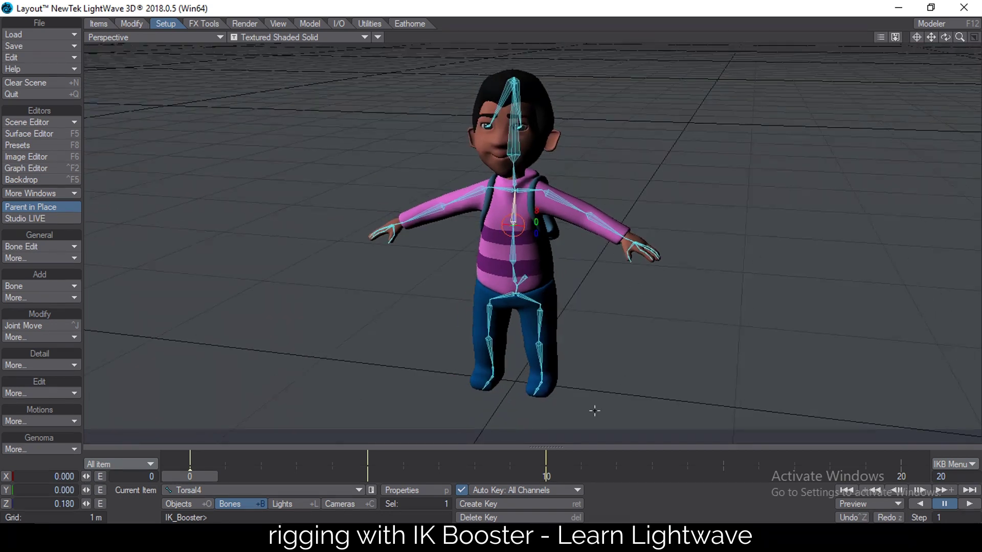
drag(194, 474, 545, 476)
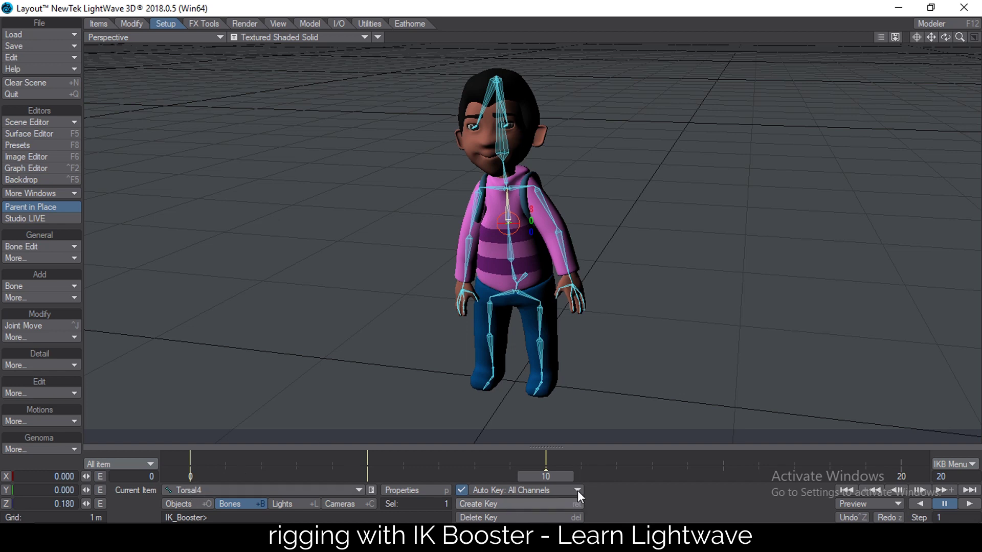
drag(536, 477, 686, 476)
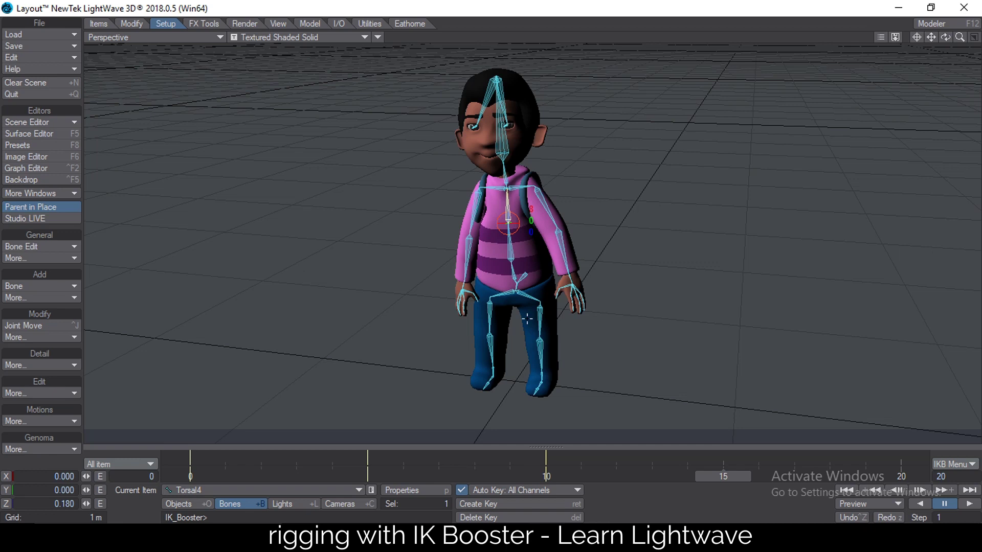
At frame 15, try moving the COG bone, and release the fix control on the left ankle
click(533, 380)
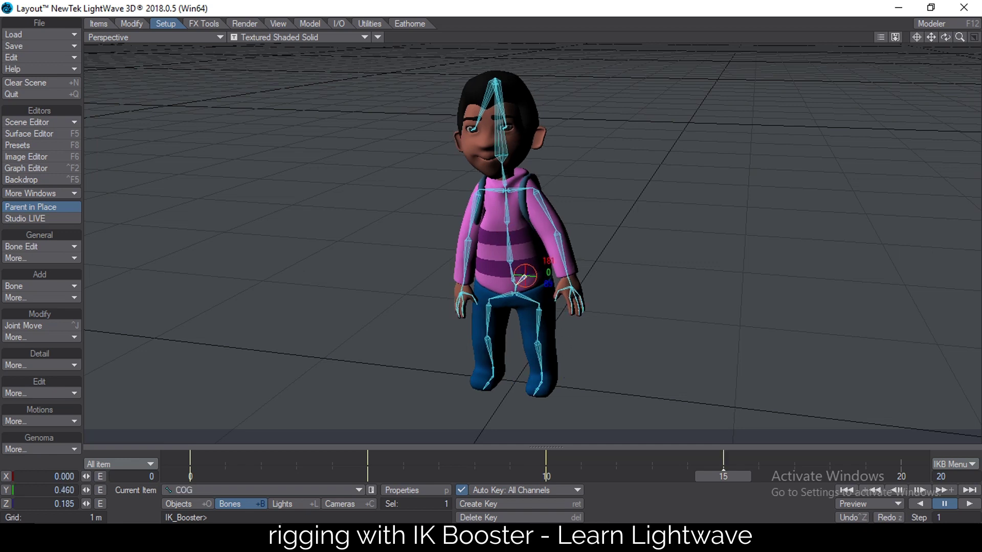
click(525, 274)
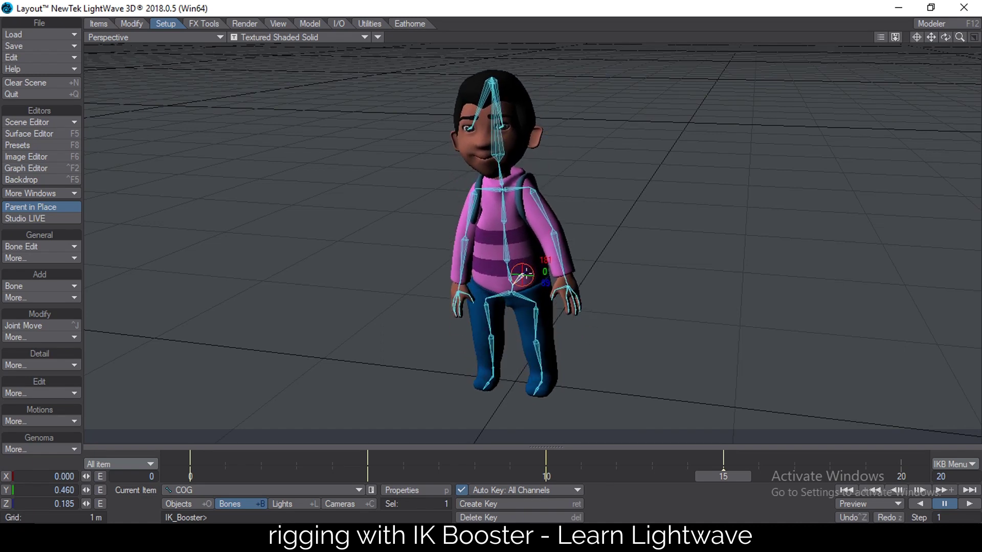
right_click(542, 373)
click(537, 385)
click(542, 378)
right_click(540, 381)
key(Escape)
Release the fix control on the Right_Ankle bone so the right foot is free to move
click(493, 373)
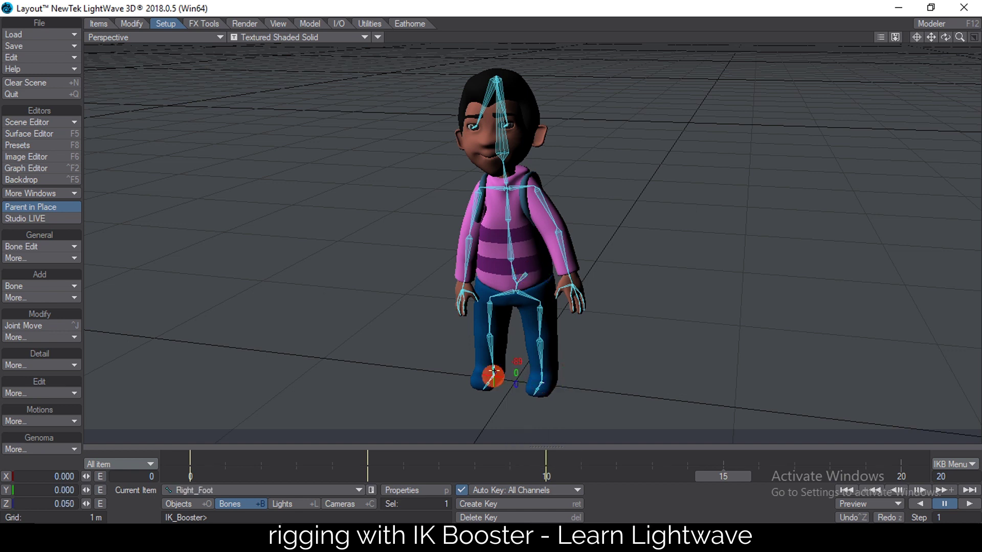
right_click(494, 378)
key(Escape)
click(493, 367)
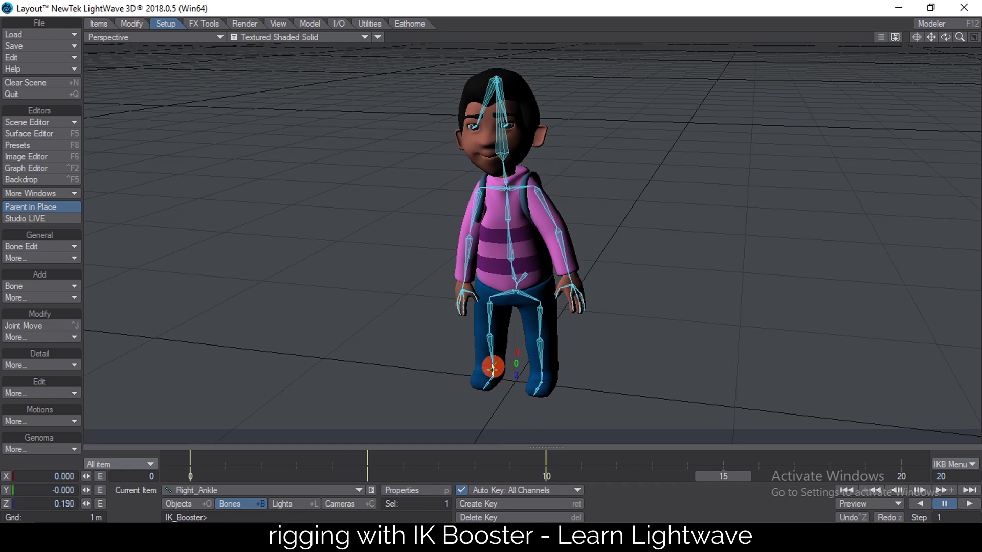
right_click(492, 371)
click(486, 380)
Pose the character in mid-jump at frame 15 by raising the COG bone, spreading the legs and swinging the left wrist outward
right_drag(525, 277, 524, 199)
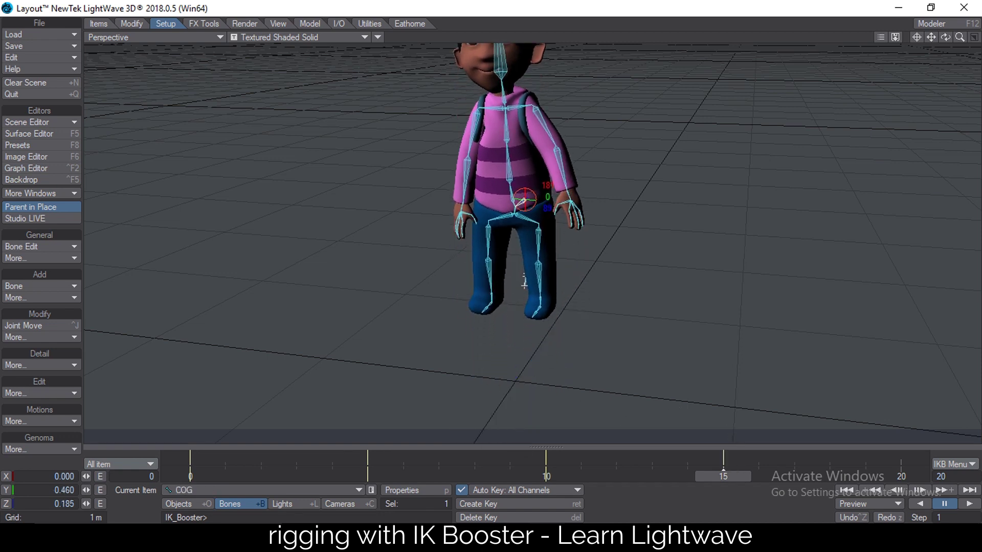
drag(540, 302, 450, 282)
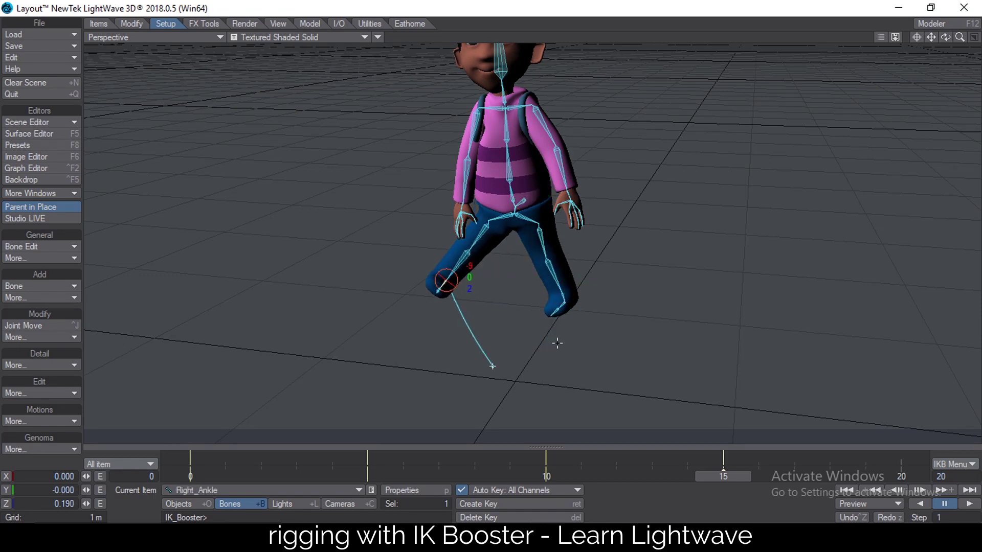
drag(564, 188, 591, 179)
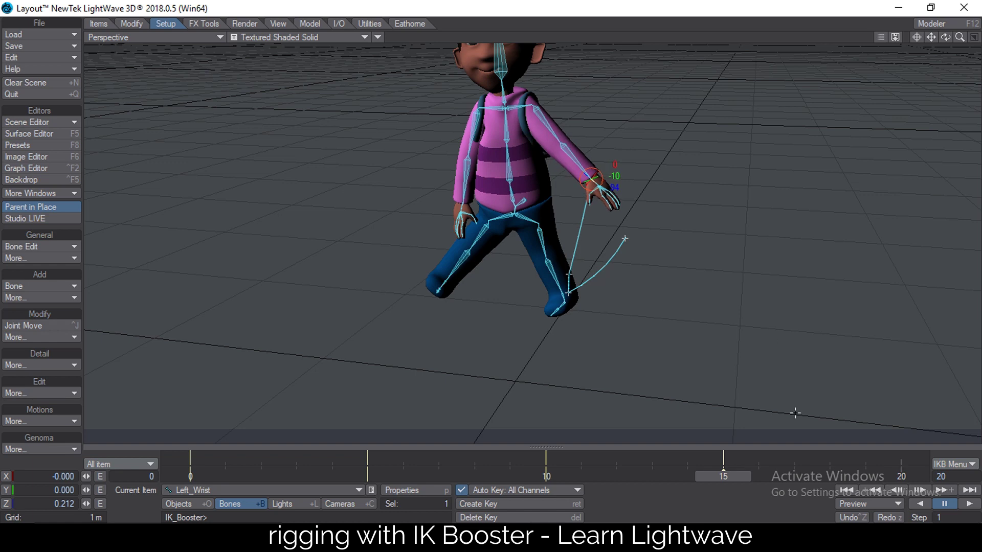
Advance to frame 20, fix the Left_Ankle bone in place and lower the COG bone
drag(729, 476, 546, 476)
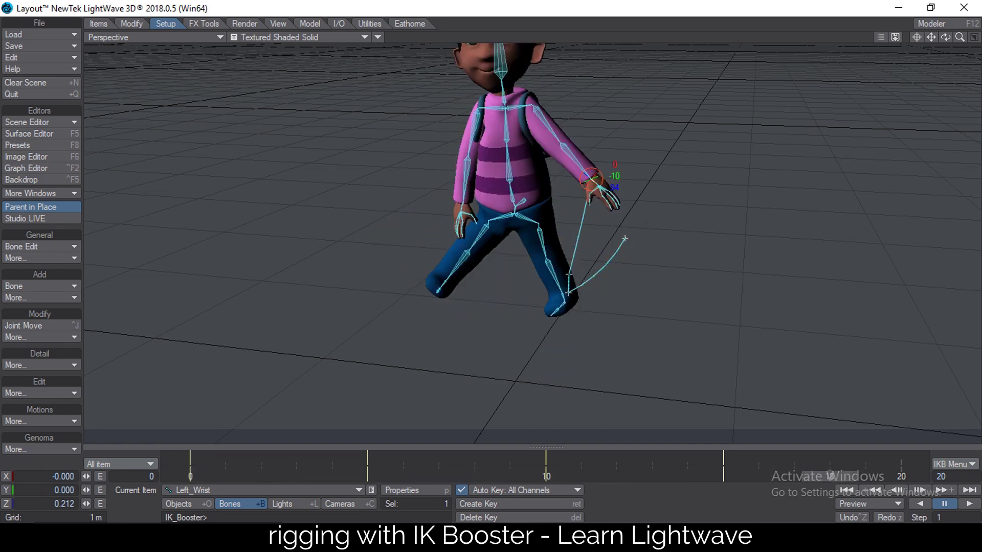
click(562, 293)
right_click(562, 293)
click(555, 304)
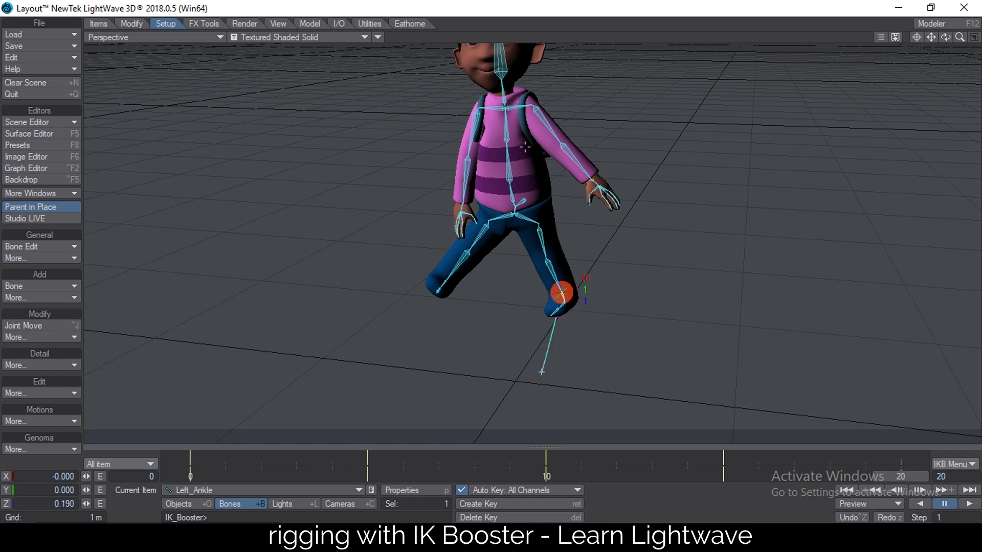
click(524, 202)
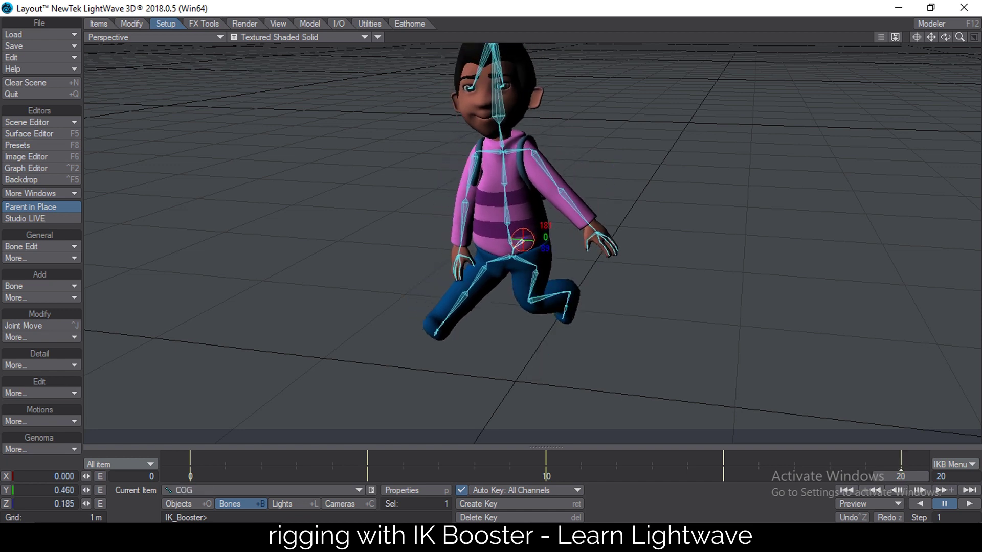
At frame 20, fix the Left_Wrist and Left_Wrist_Fix bones in place
click(590, 205)
right_click(588, 210)
key(Escape)
click(506, 199)
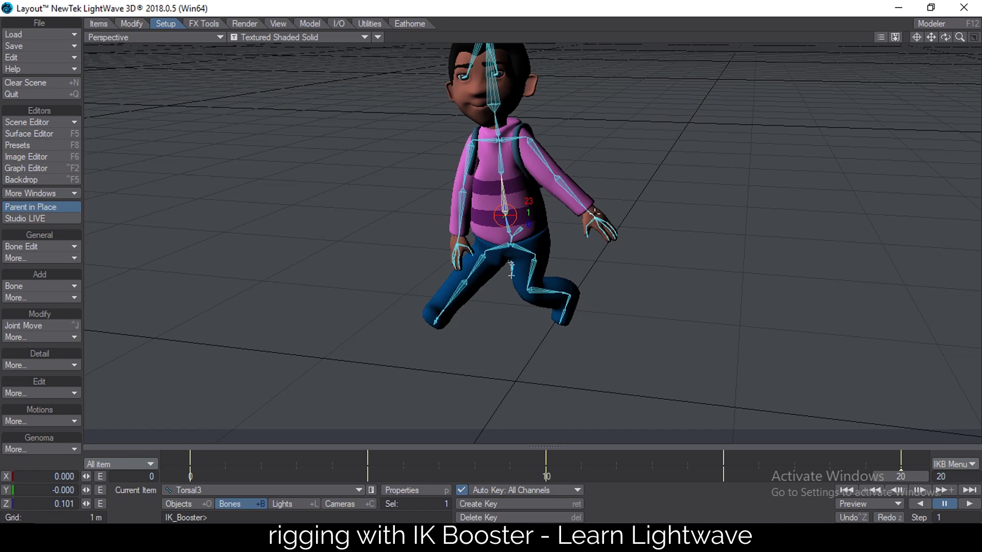
scroll(601, 204, up, 3)
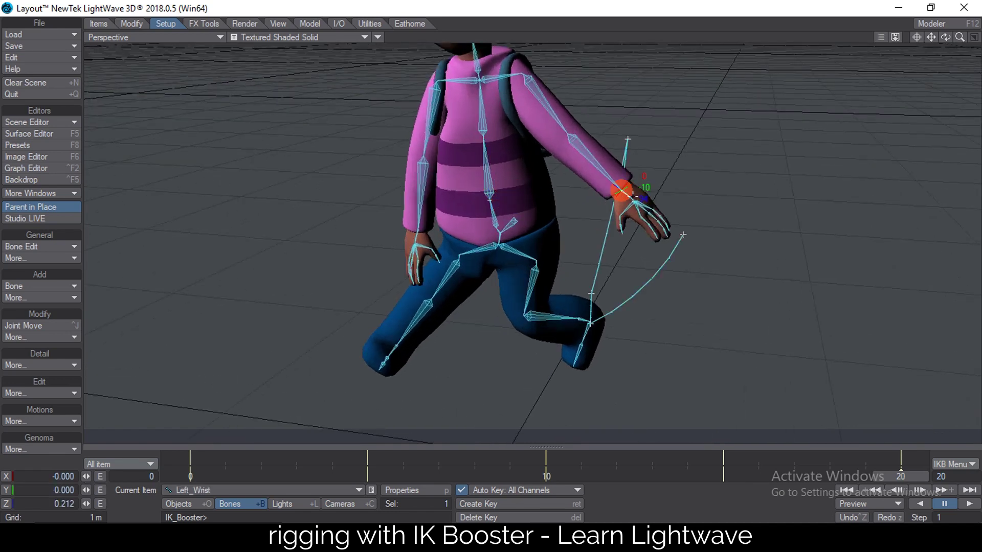
click(631, 195)
right_click(630, 196)
click(624, 206)
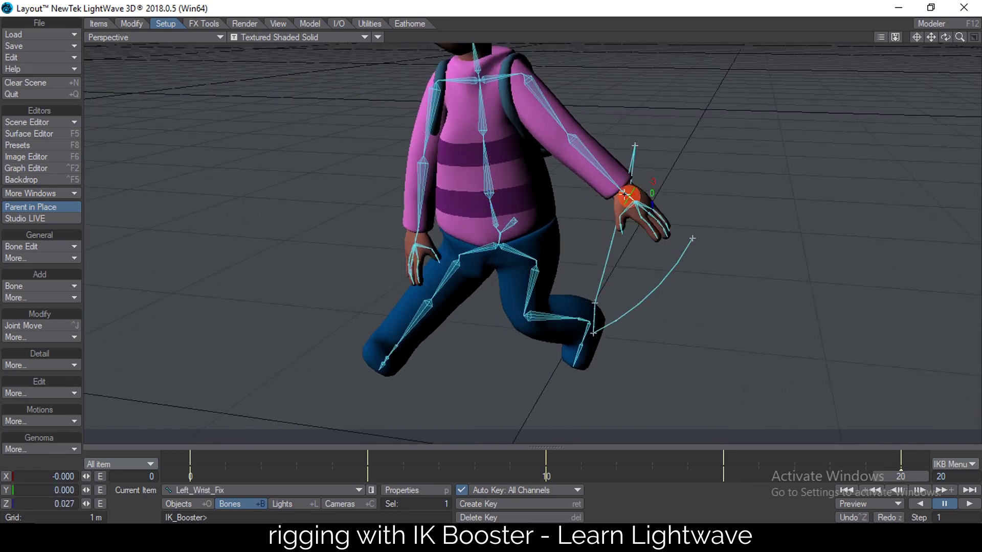
right_click(624, 194)
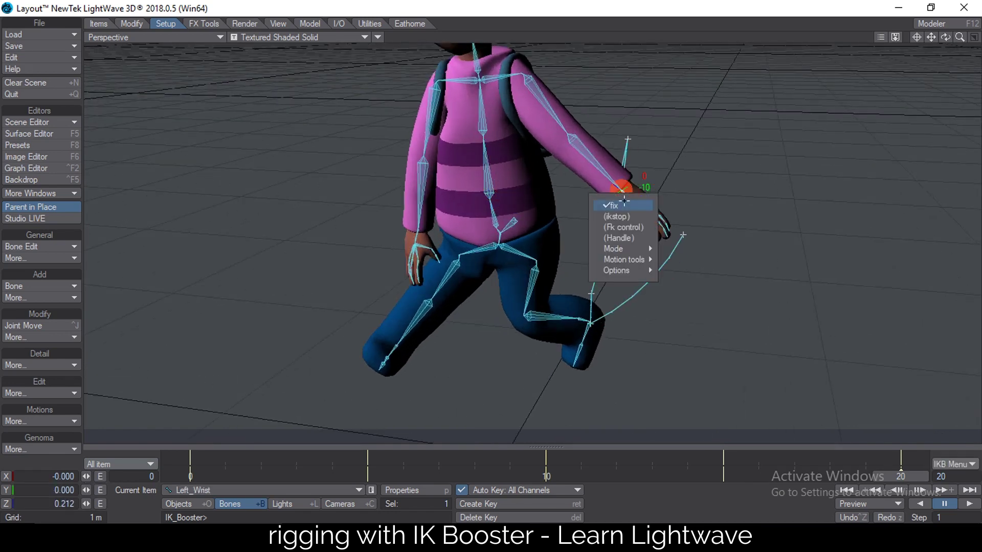
Try lowering the torso with the Torsal4 bone against the fixed left hand, and undo the move
click(490, 171)
click(484, 131)
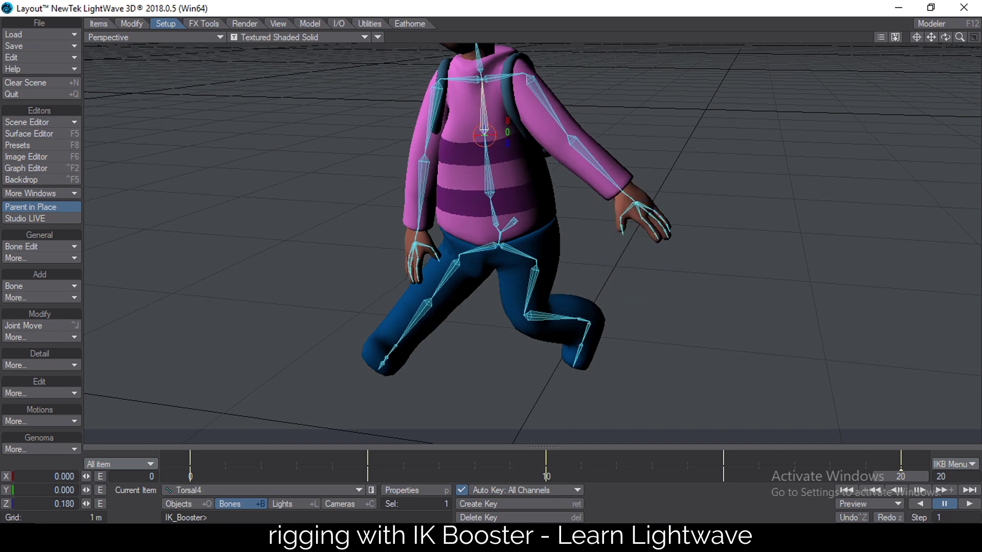
drag(483, 135, 498, 161)
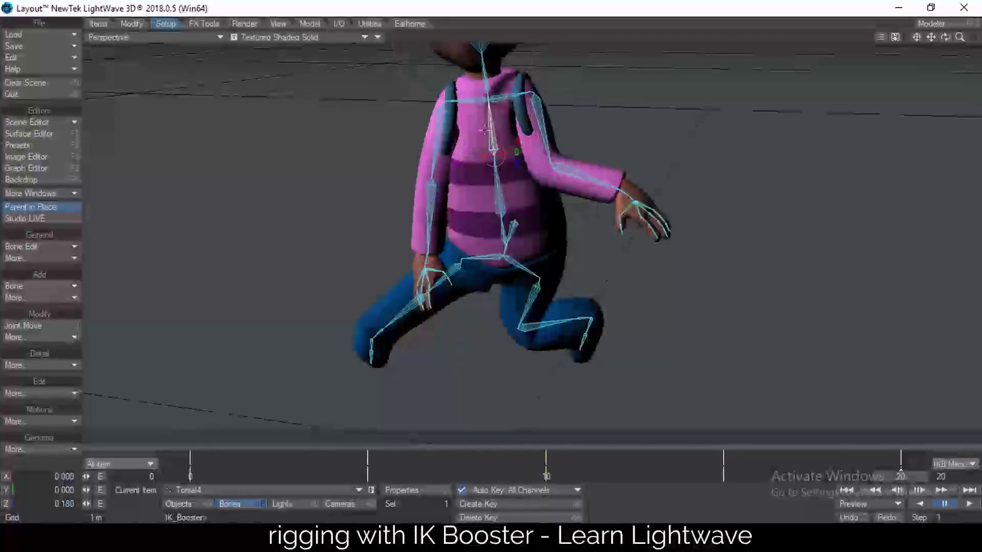
key(ctrl+z)
Release the fix control on the left ankle and pull the left foot downward
click(575, 315)
click(576, 314)
click(576, 328)
drag(577, 318, 567, 367)
Adjust the frame 20 pose by shifting the Torsal4 and COG bones while the left hand stays fixed
ctrl+alt+drag(578, 244, 511, 246)
mouse_move(499, 170)
mouse_down()
mouse_move(475, 234)
mouse_move(514, 160)
mouse_up()
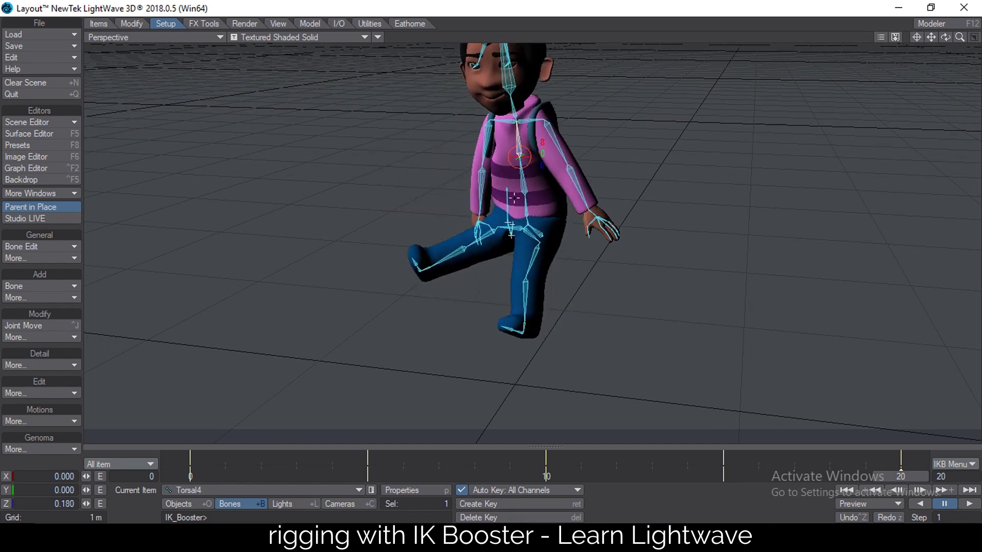
click(518, 229)
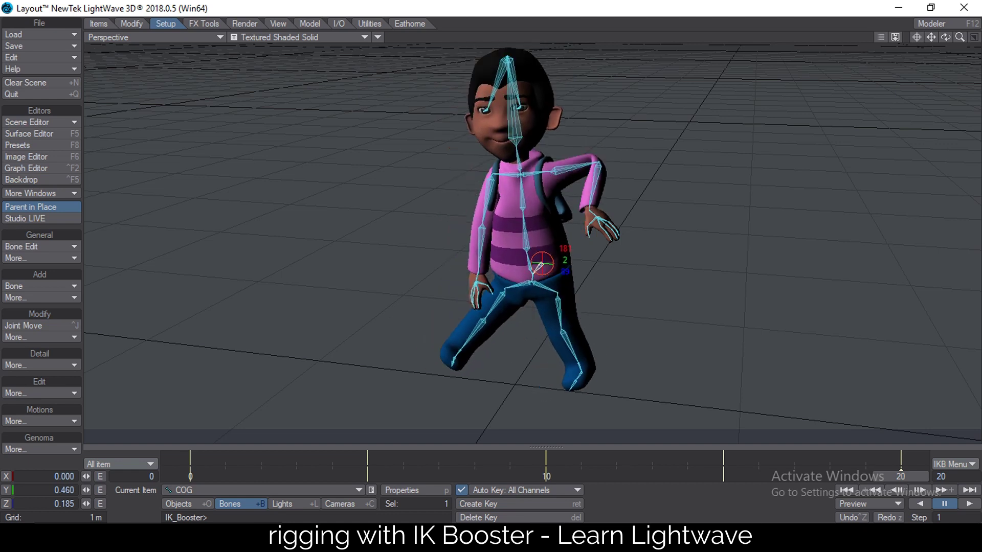
Set the scene's last frame to 25 and, at frame 25, release the fix control on Left_Wrist and Left_Wrist_Fix
text(25)
key(Return)
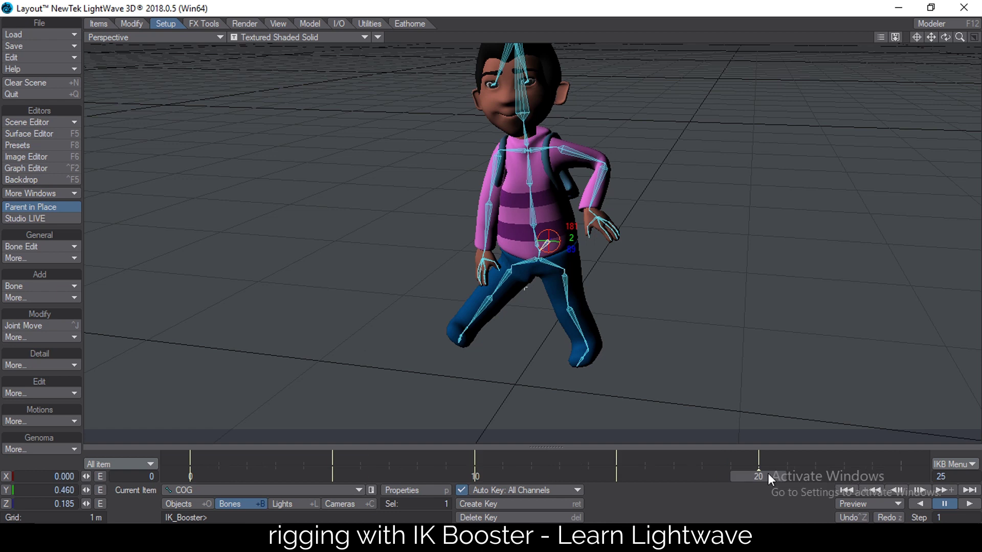
click(595, 210)
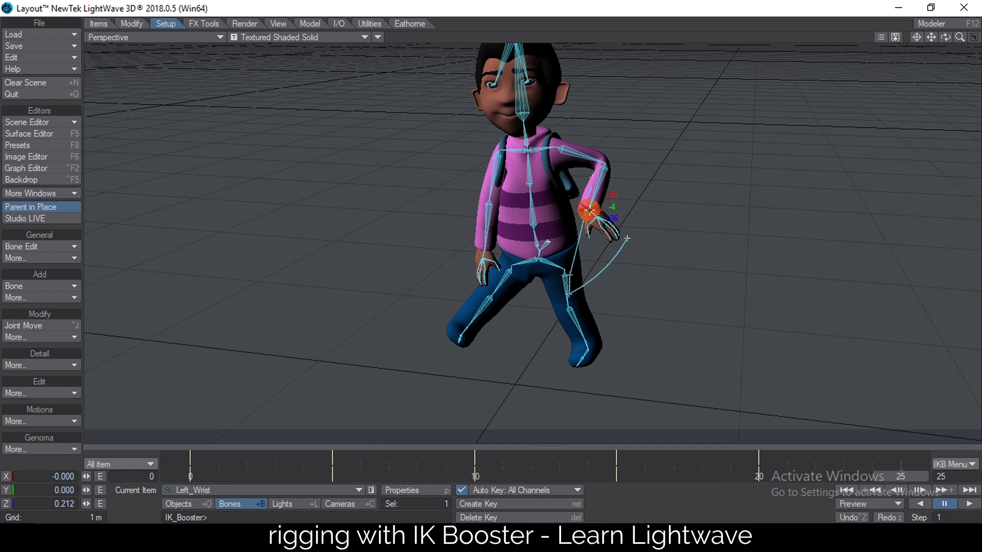
right_click(593, 212)
click(593, 222)
click(594, 216)
right_click(594, 216)
click(609, 278)
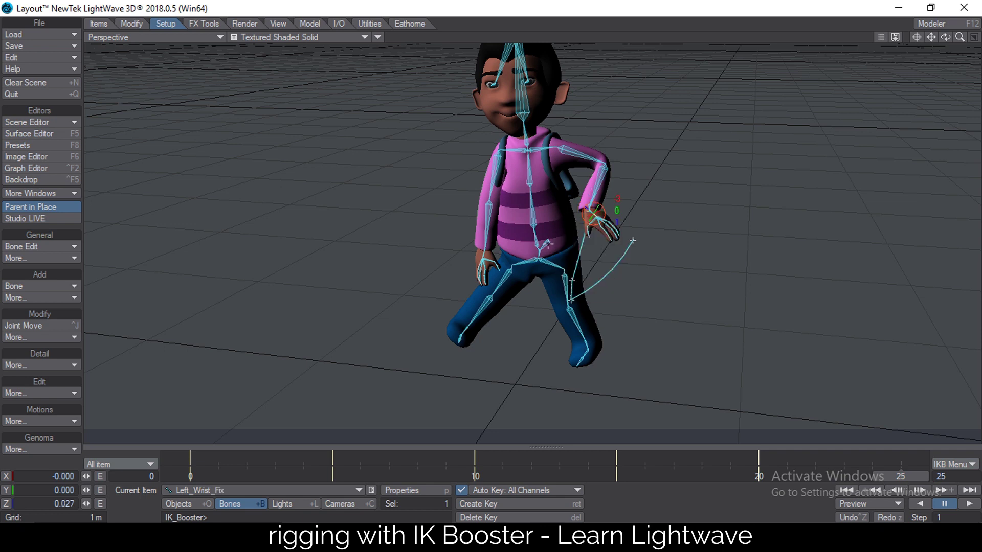
Move the COG bone sideways at frame 25 and scrub the timeline back to frame 0
drag(547, 243, 447, 246)
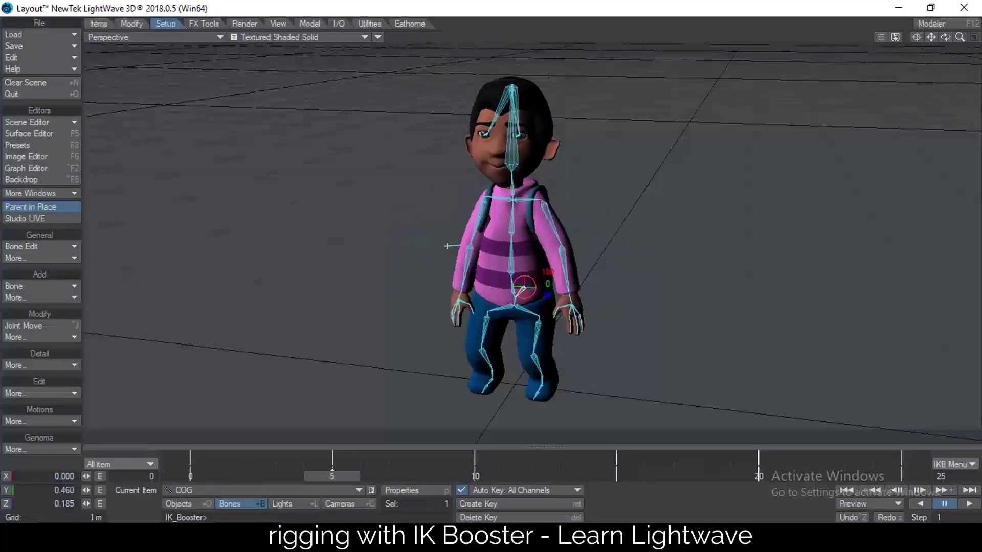
drag(730, 476, 190, 476)
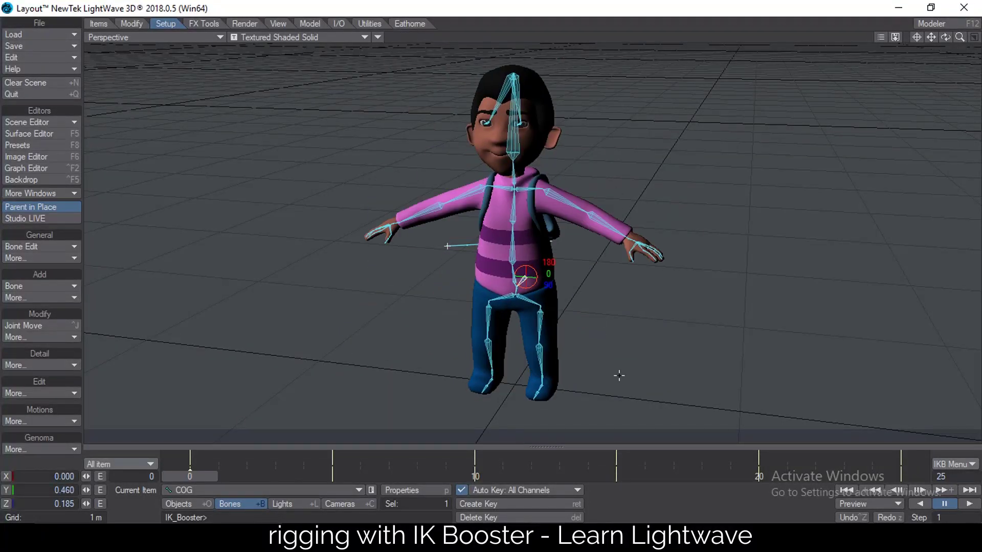
Examine the rigged character from several angles and distances at frame 0
scroll(554, 231, down, 2)
alt+drag(554, 232, 589, 182)
middle_drag(613, 186, 602, 198)
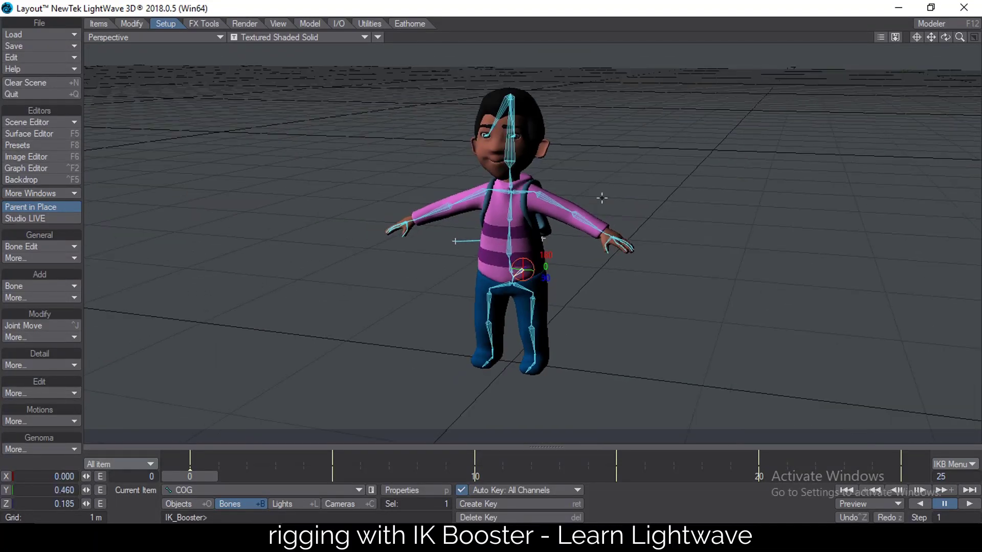
alt+drag(610, 199, 560, 233)
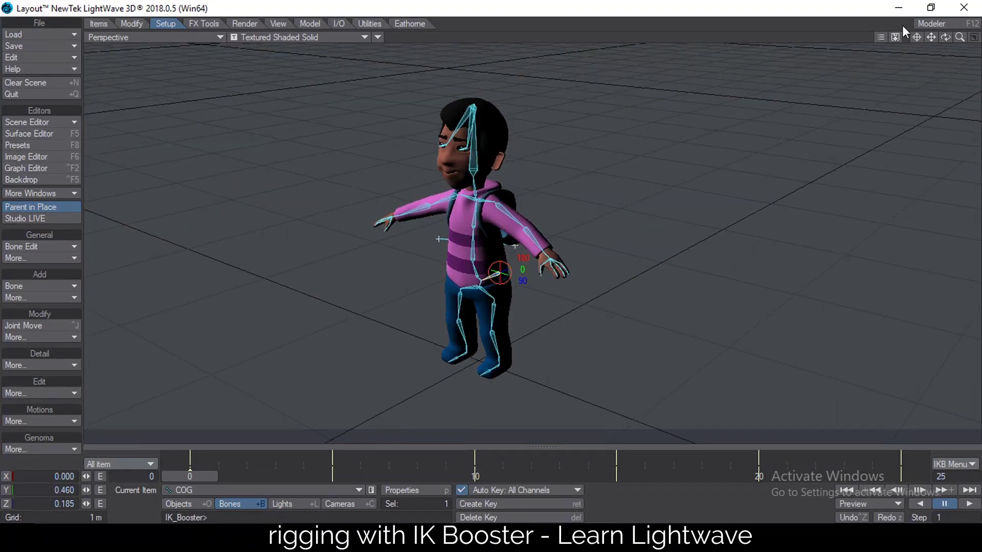
drag(931, 37, 971, 46)
alt+shift+drag(767, 265, 763, 266)
alt+drag(644, 267, 667, 254)
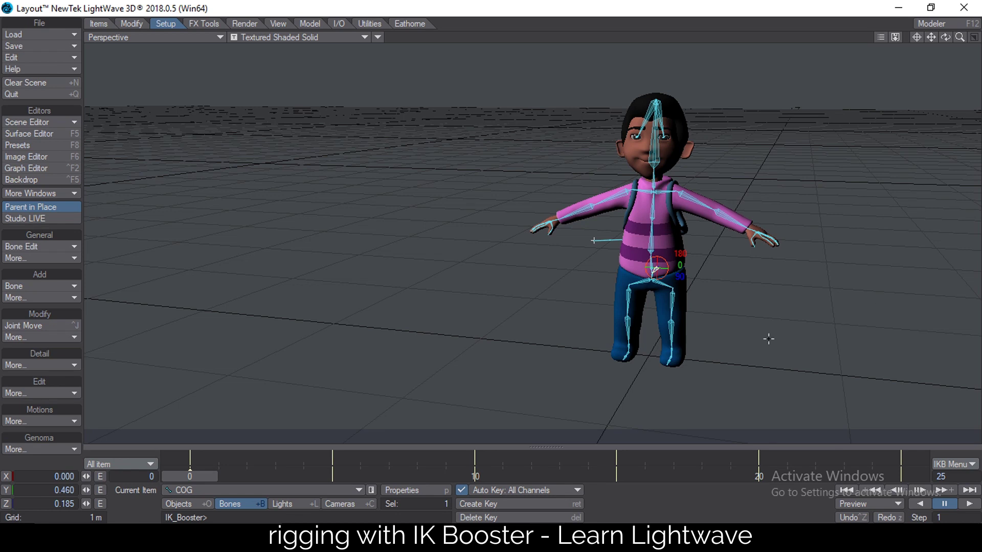
drag(945, 36, 910, 38)
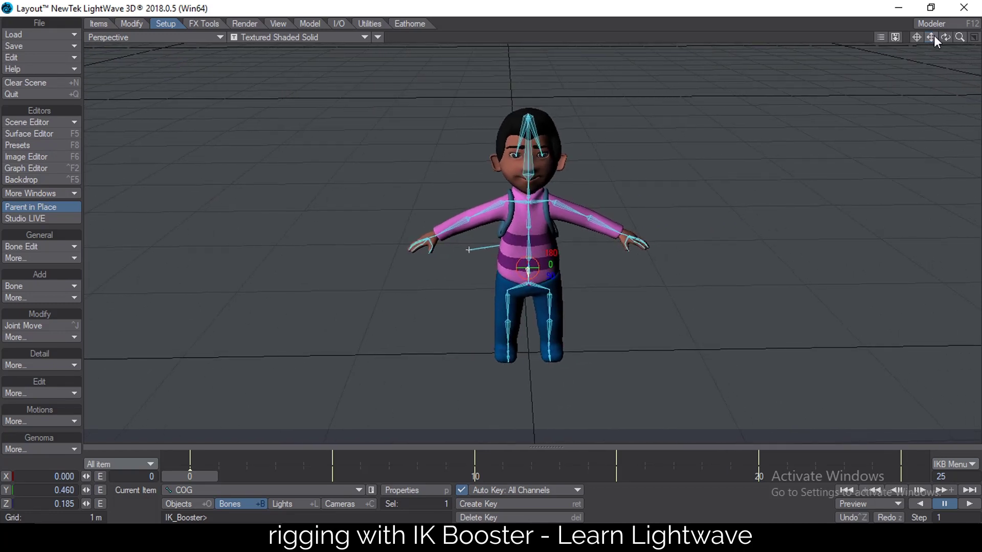